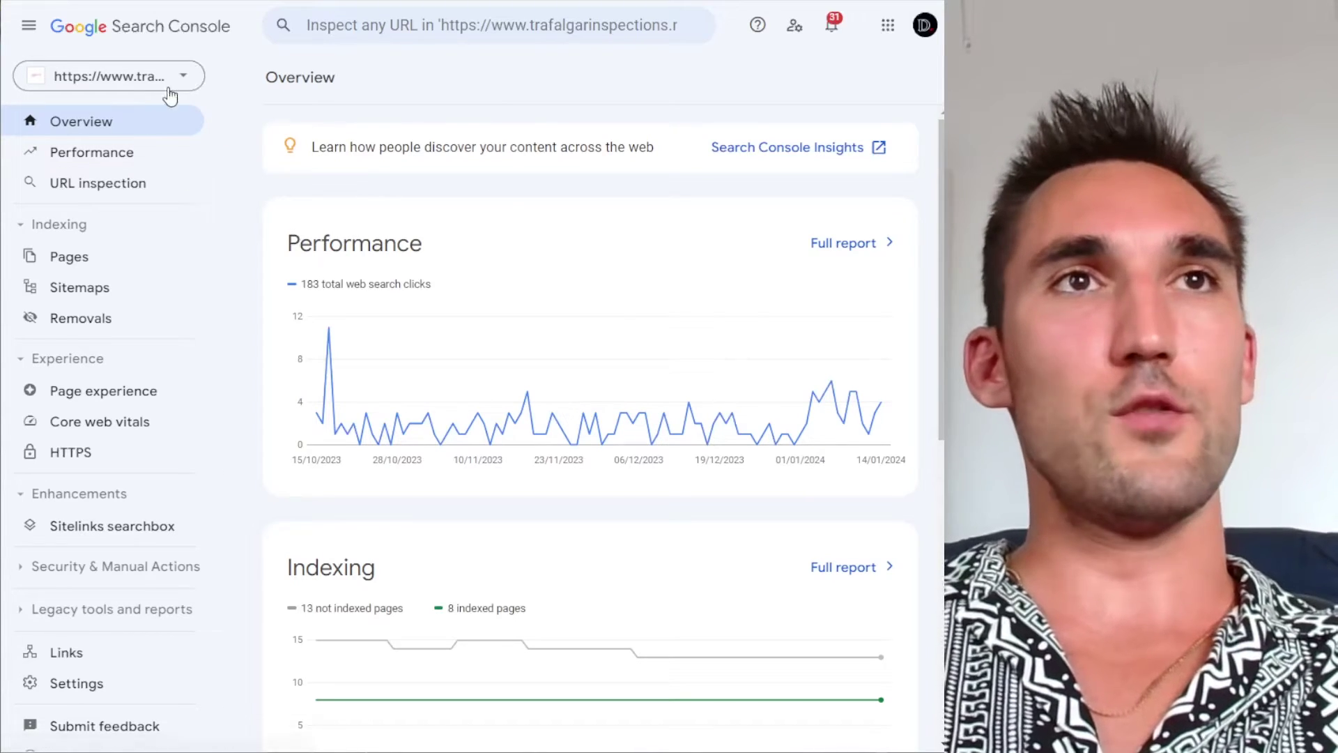
Step: Open the Performance report and scroll through its chart and top queries
{"action": "mouse_move", "coordinate": [526, 389]}
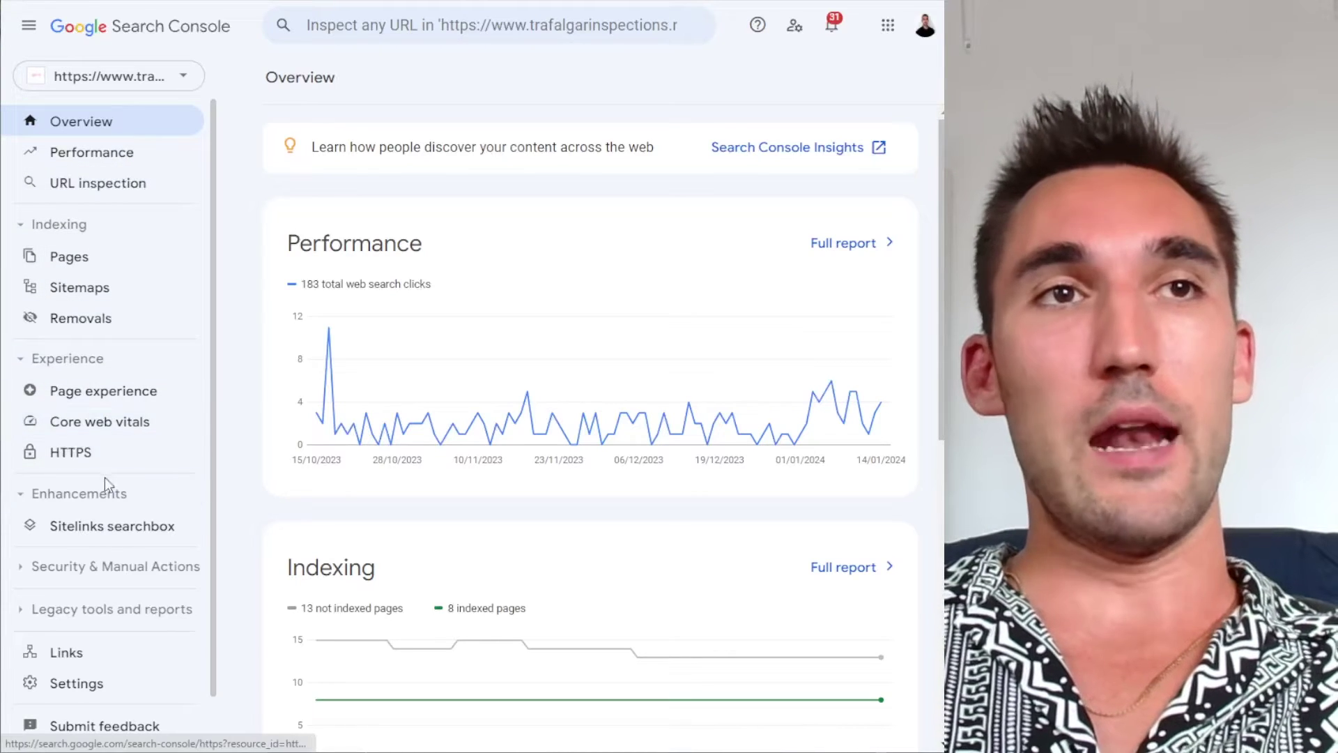
{"action": "left_click", "coordinate": [120, 156]}
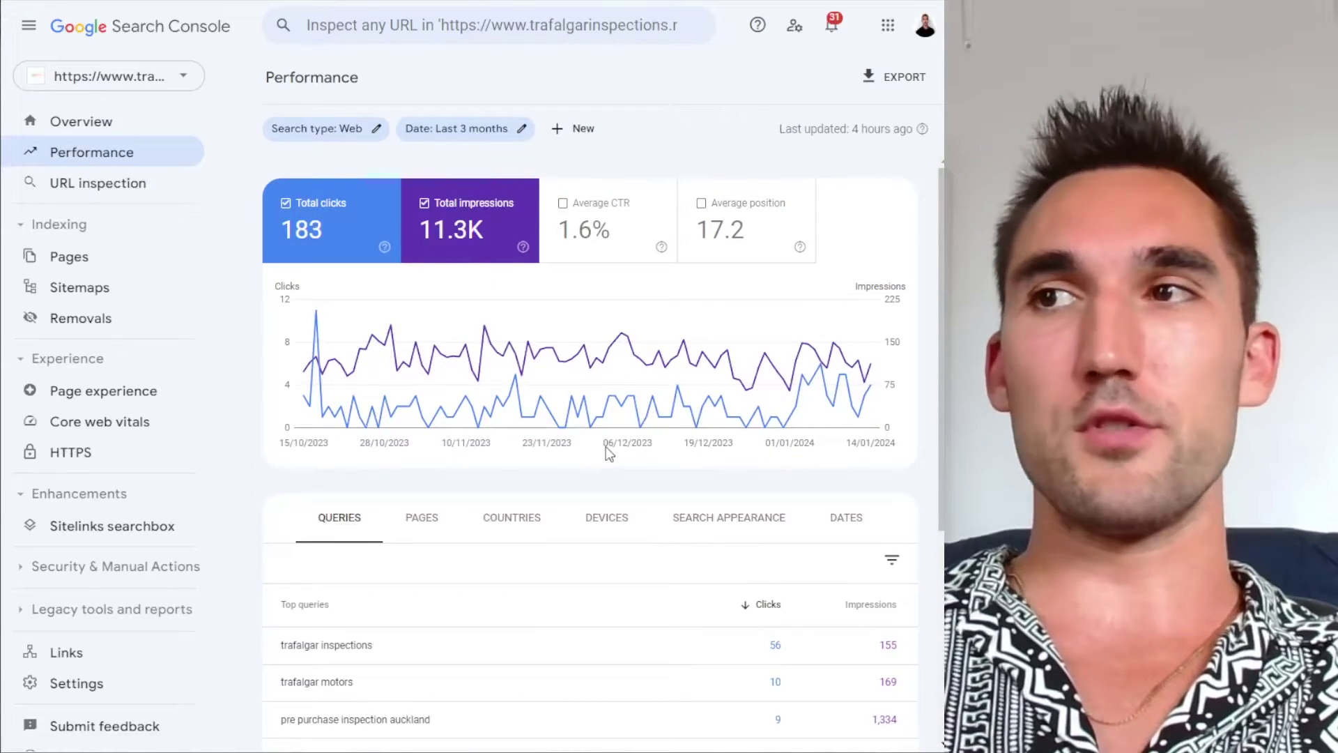
{"action": "scroll", "coordinate": [606, 449], "scroll_direction": "down", "scroll_amount": 5}
{"action": "scroll", "coordinate": [441, 512], "scroll_direction": "up", "scroll_amount": 3}
{"action": "scroll", "coordinate": [374, 463], "scroll_direction": "up", "scroll_amount": 1}
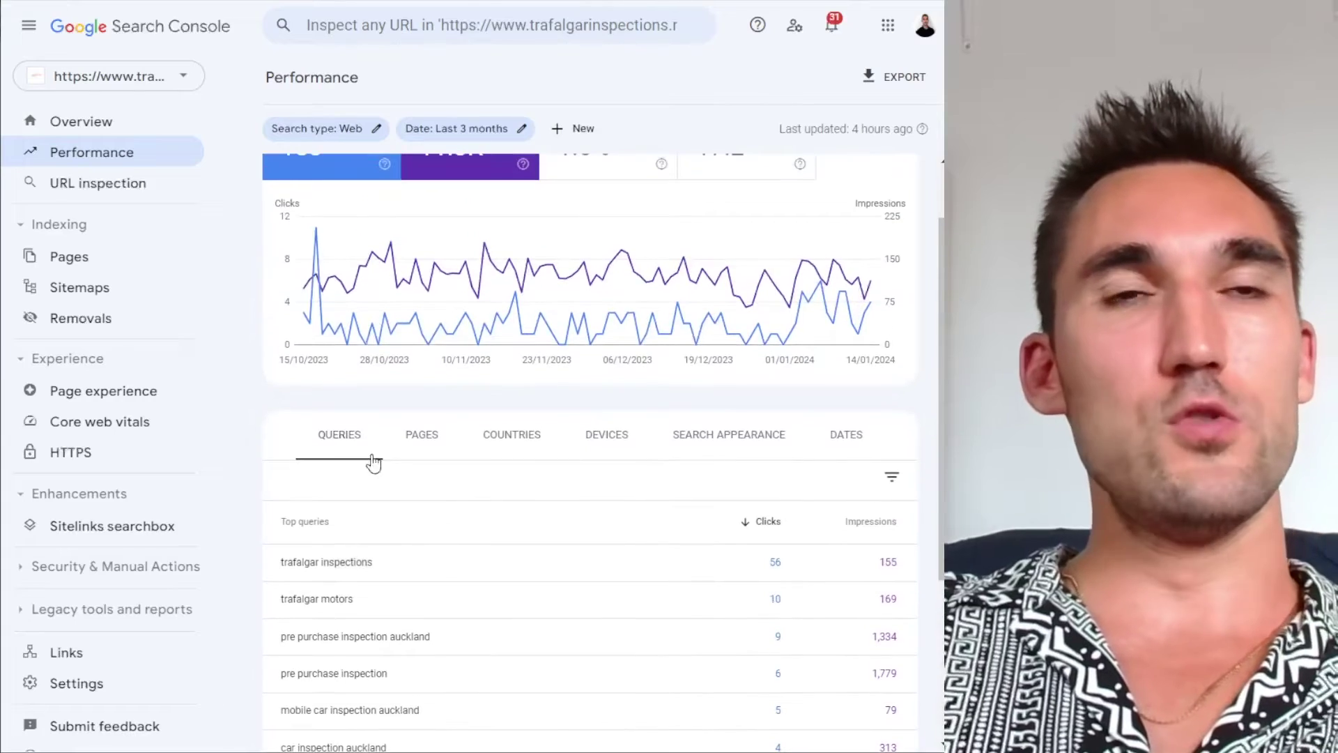
{"action": "scroll", "coordinate": [345, 524], "scroll_direction": "down", "scroll_amount": 4}
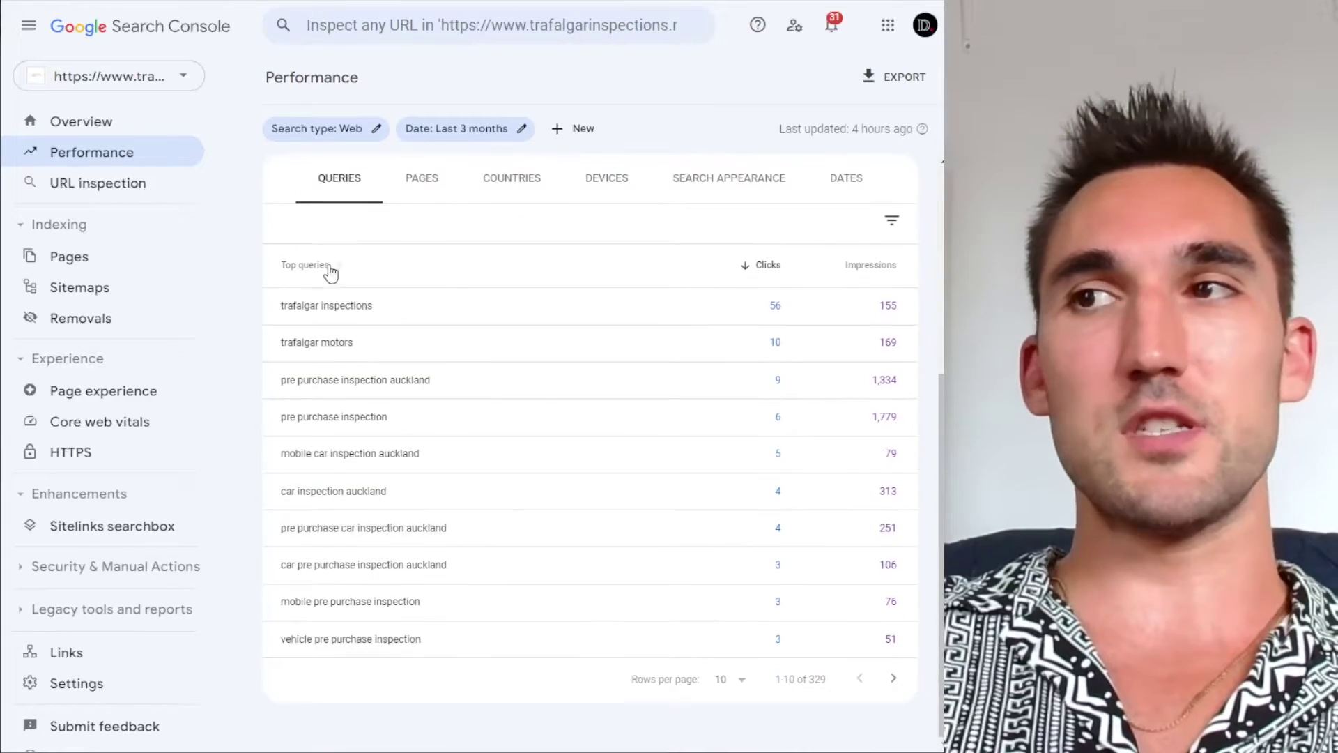
{"action": "scroll", "coordinate": [592, 391], "scroll_direction": "up", "scroll_amount": 2}
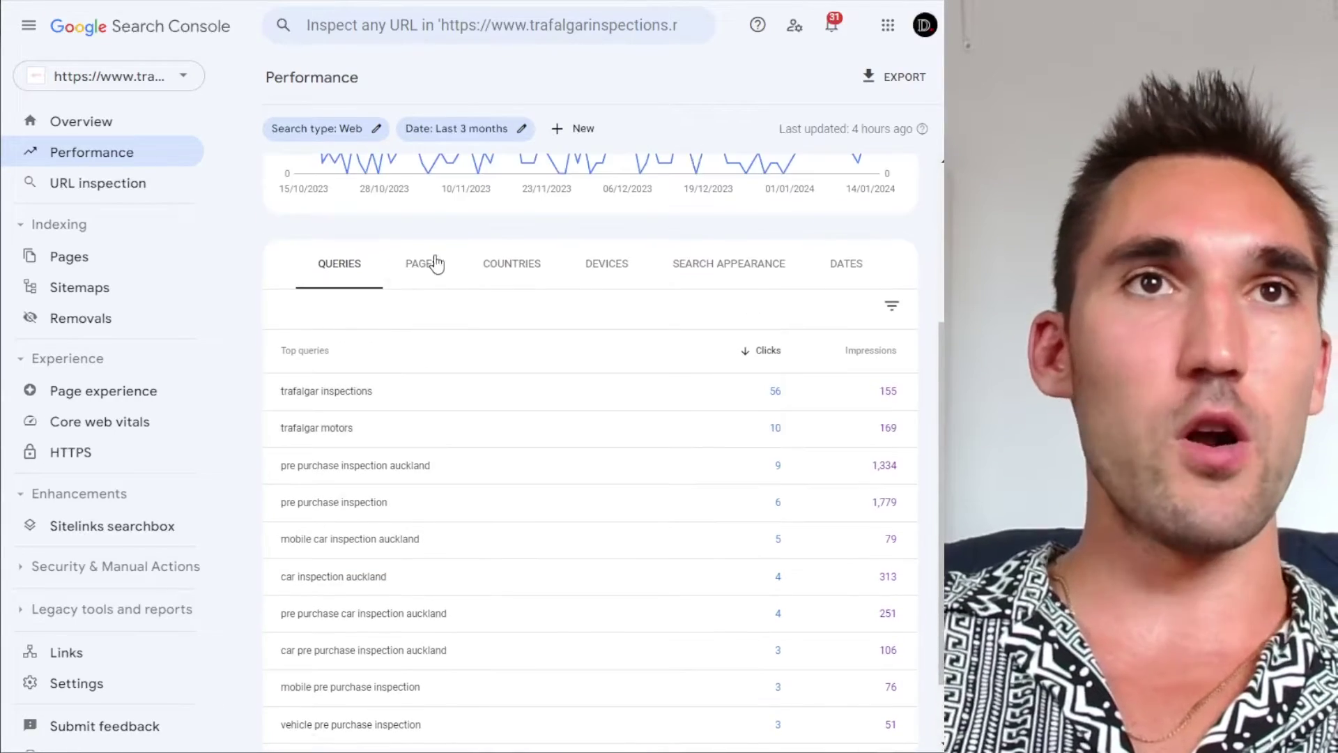
Step: Review the Pages, Countries and Devices breakdowns, then return to the top queries list
{"action": "left_click", "coordinate": [430, 264]}
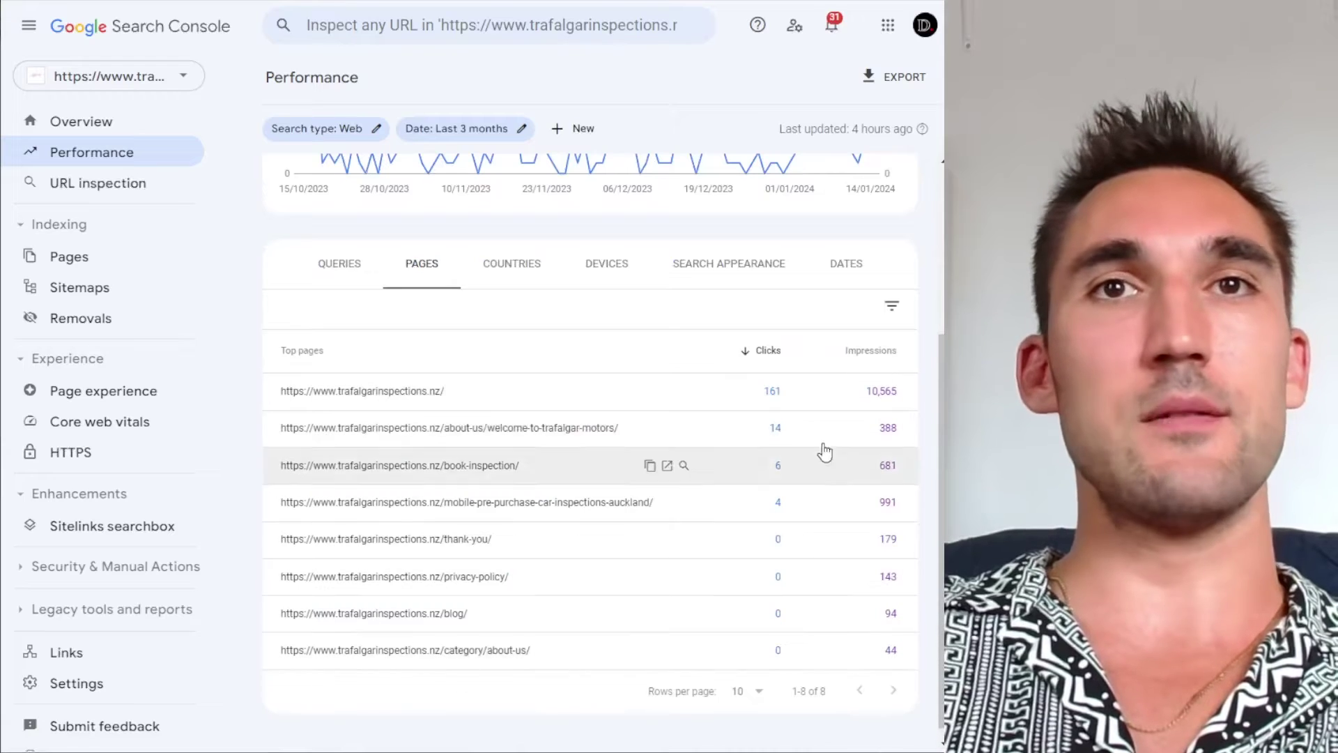
{"action": "left_click", "coordinate": [516, 263]}
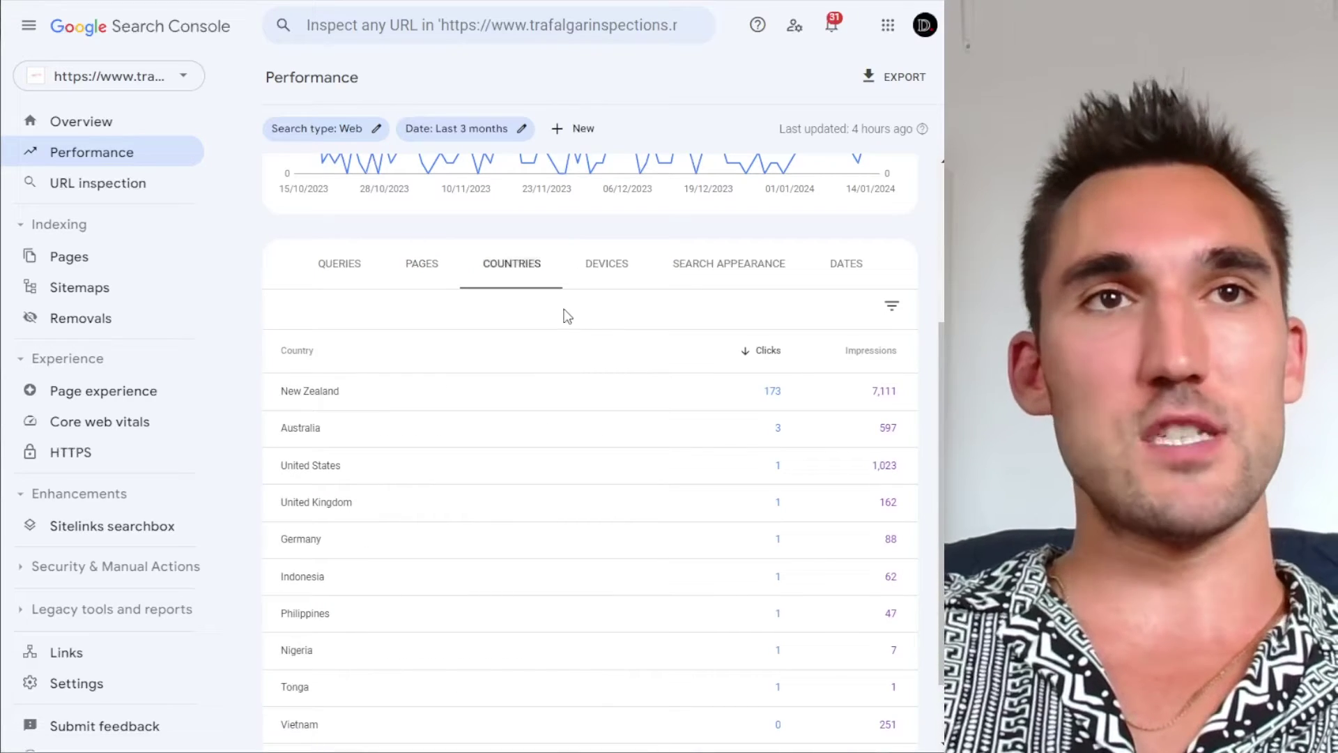
{"action": "left_click", "coordinate": [628, 276]}
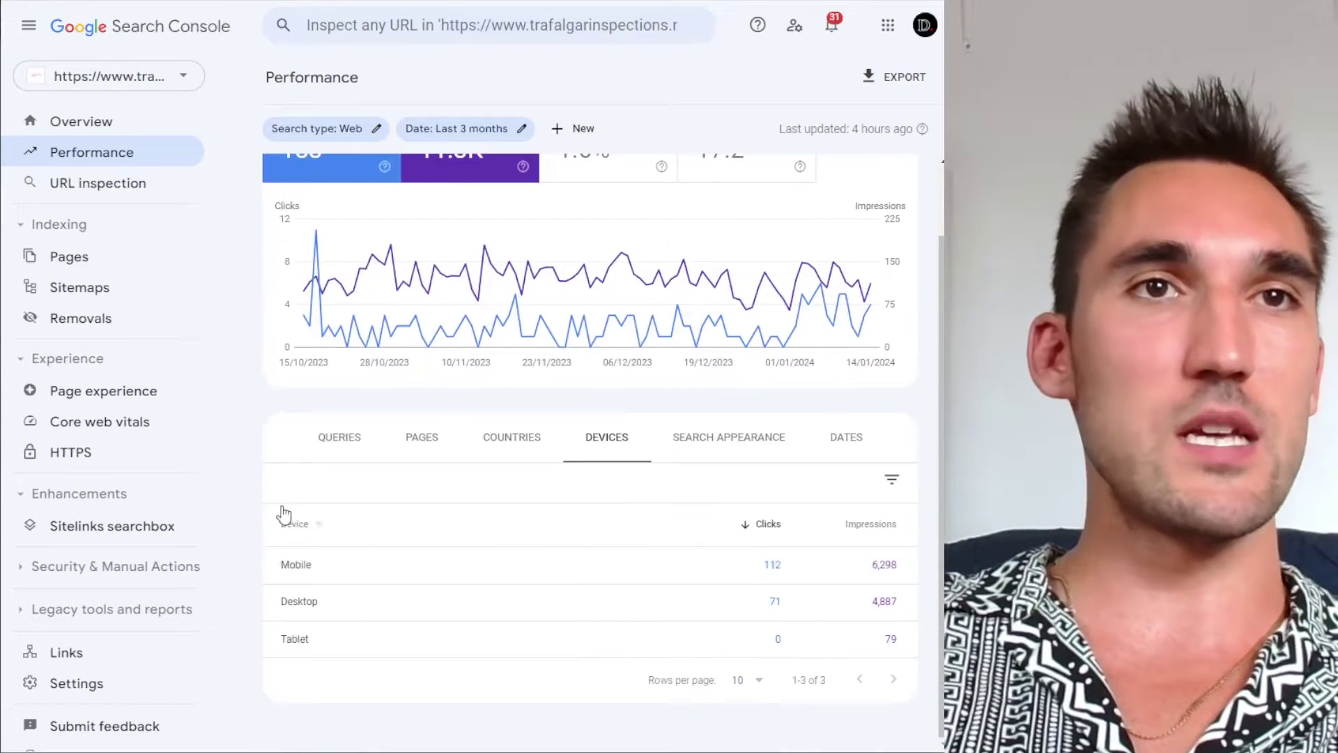
{"action": "left_click", "coordinate": [344, 461]}
{"action": "scroll", "coordinate": [562, 472], "scroll_direction": "down", "scroll_amount": 3}
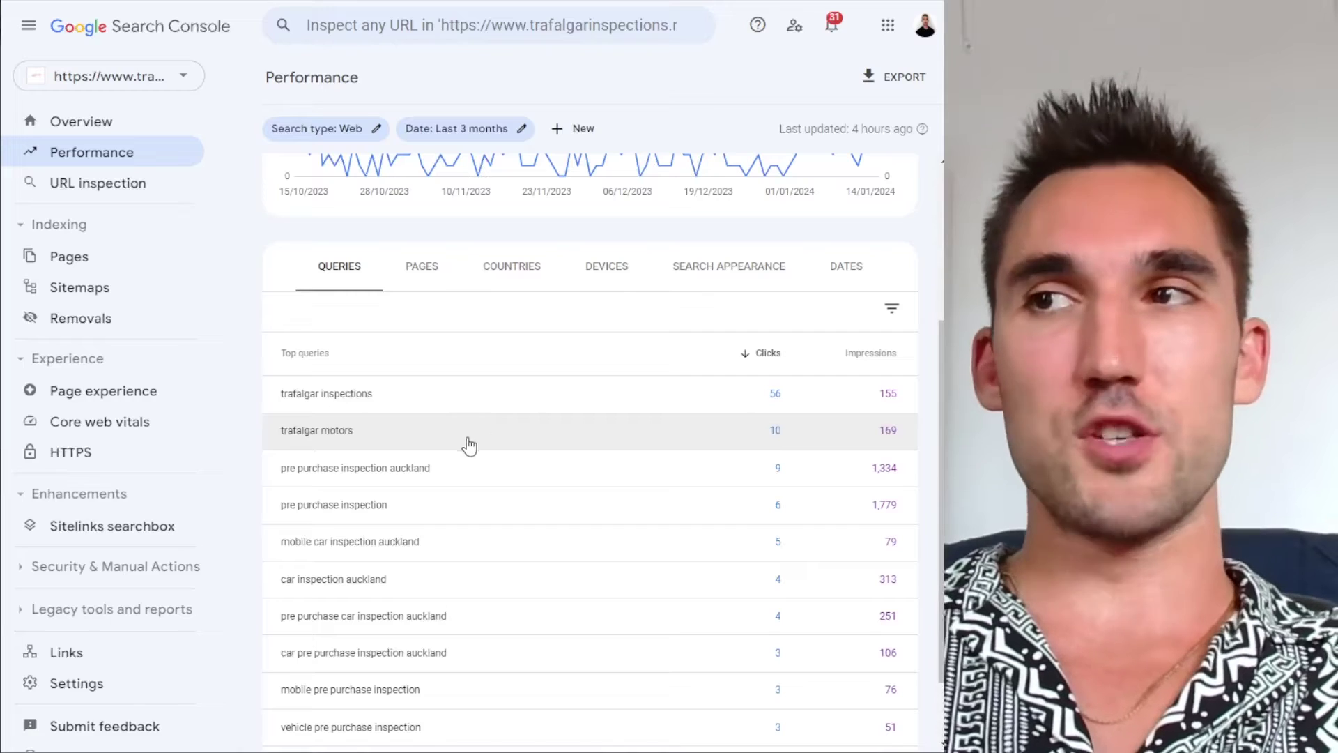
{"action": "scroll", "coordinate": [474, 314], "scroll_direction": "up", "scroll_amount": 3}
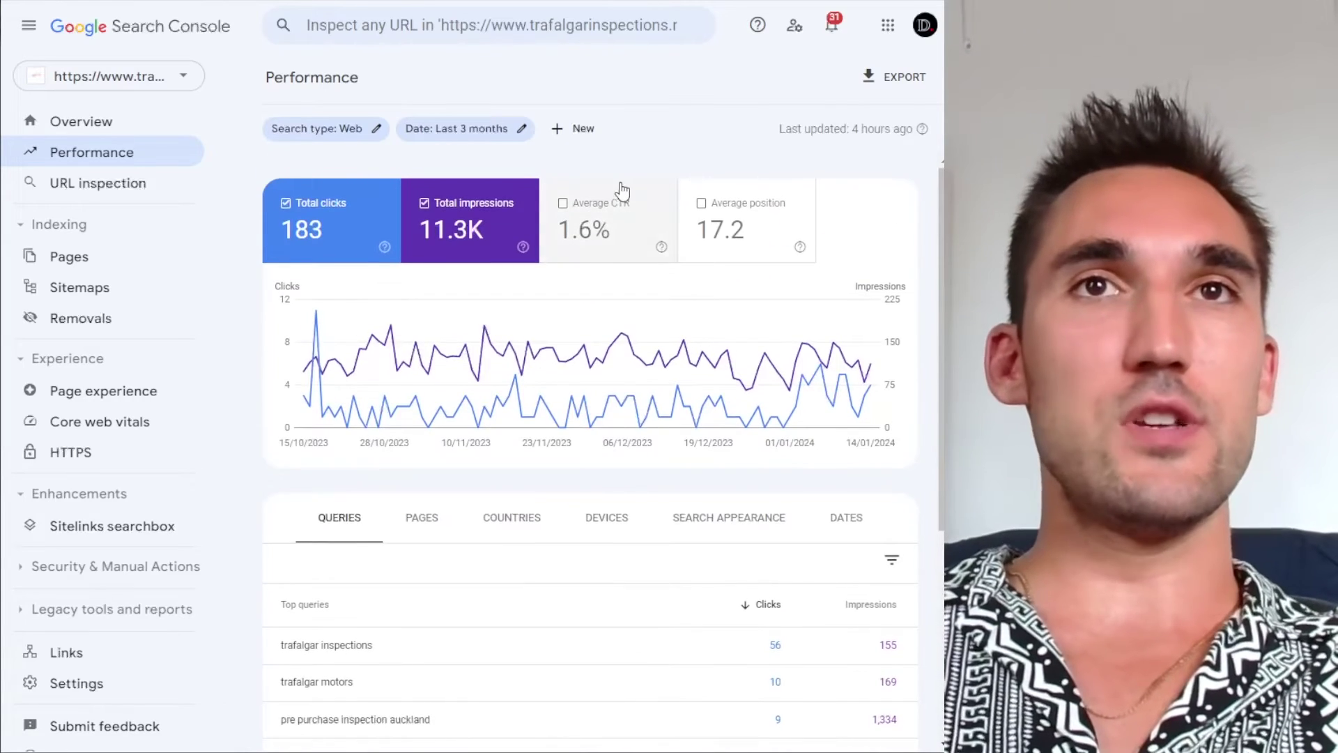
{"action": "scroll", "coordinate": [605, 186], "scroll_direction": "down", "scroll_amount": 1}
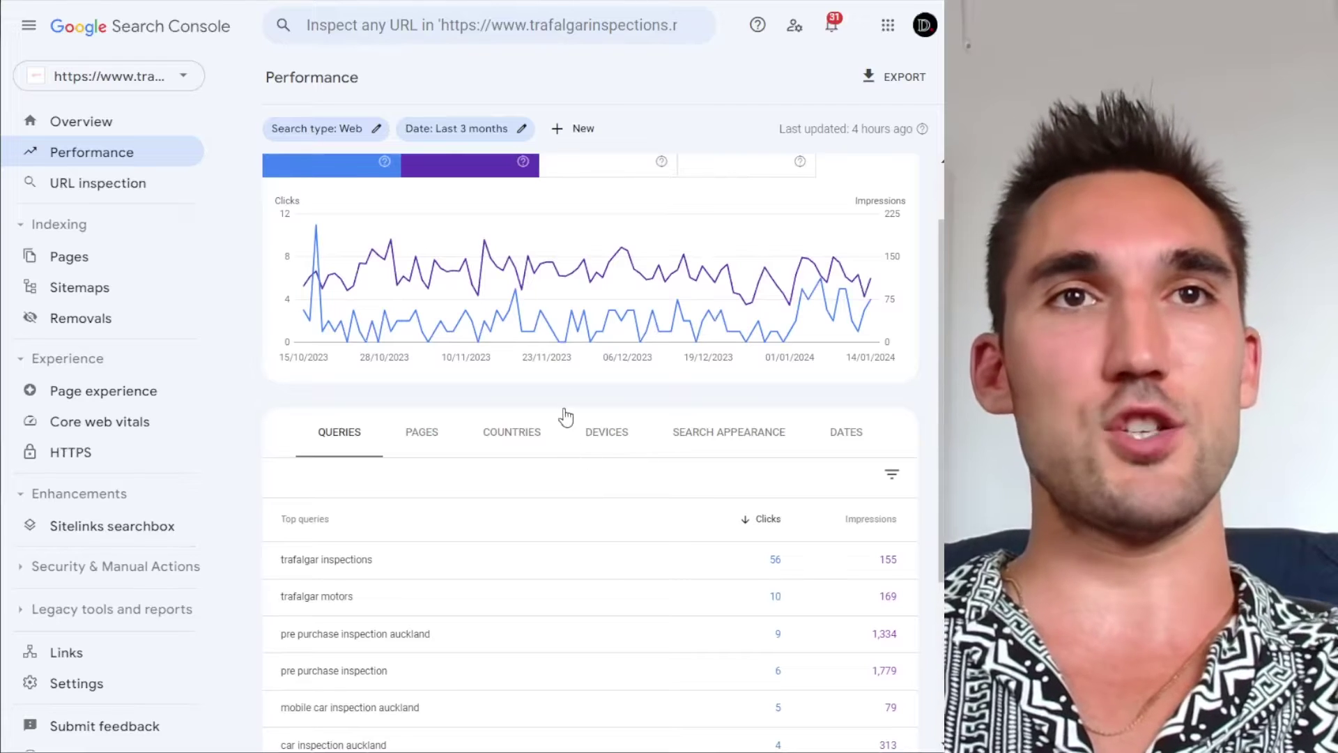
{"action": "left_click", "coordinate": [583, 132]}
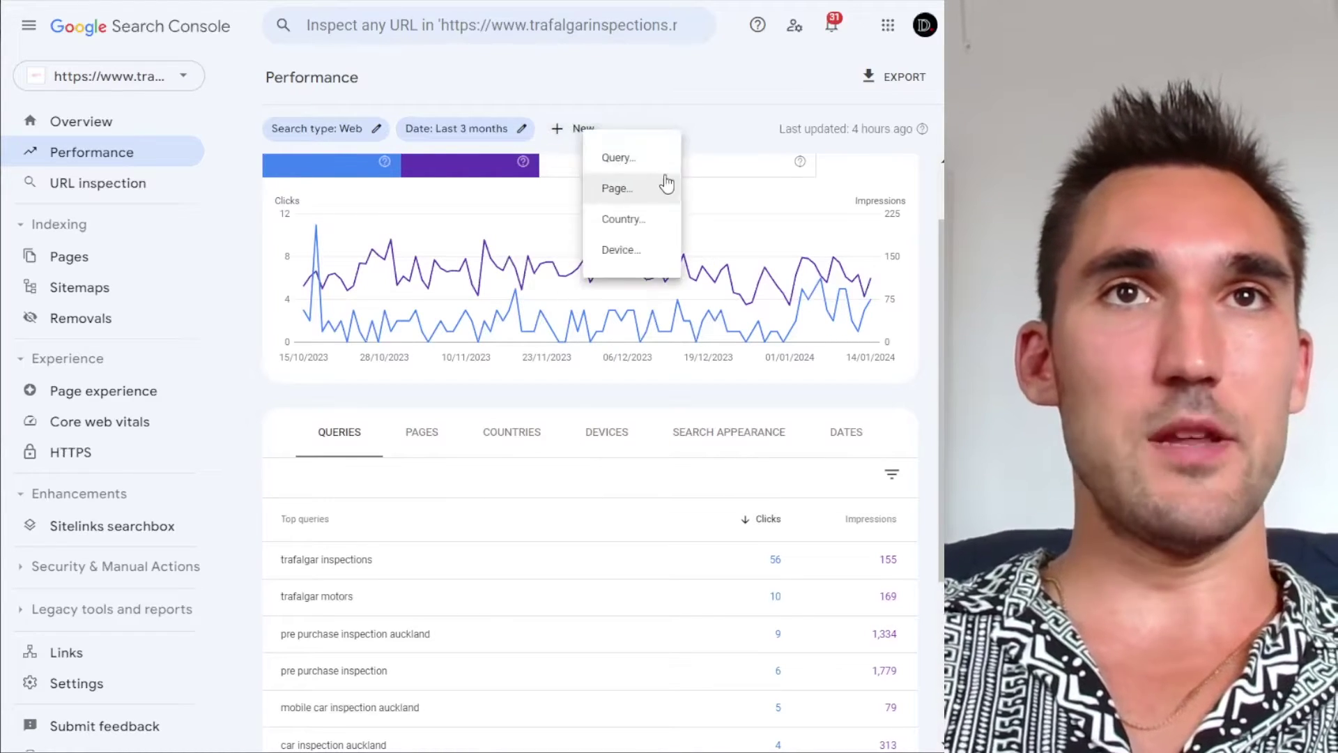
{"action": "left_click", "coordinate": [637, 187]}
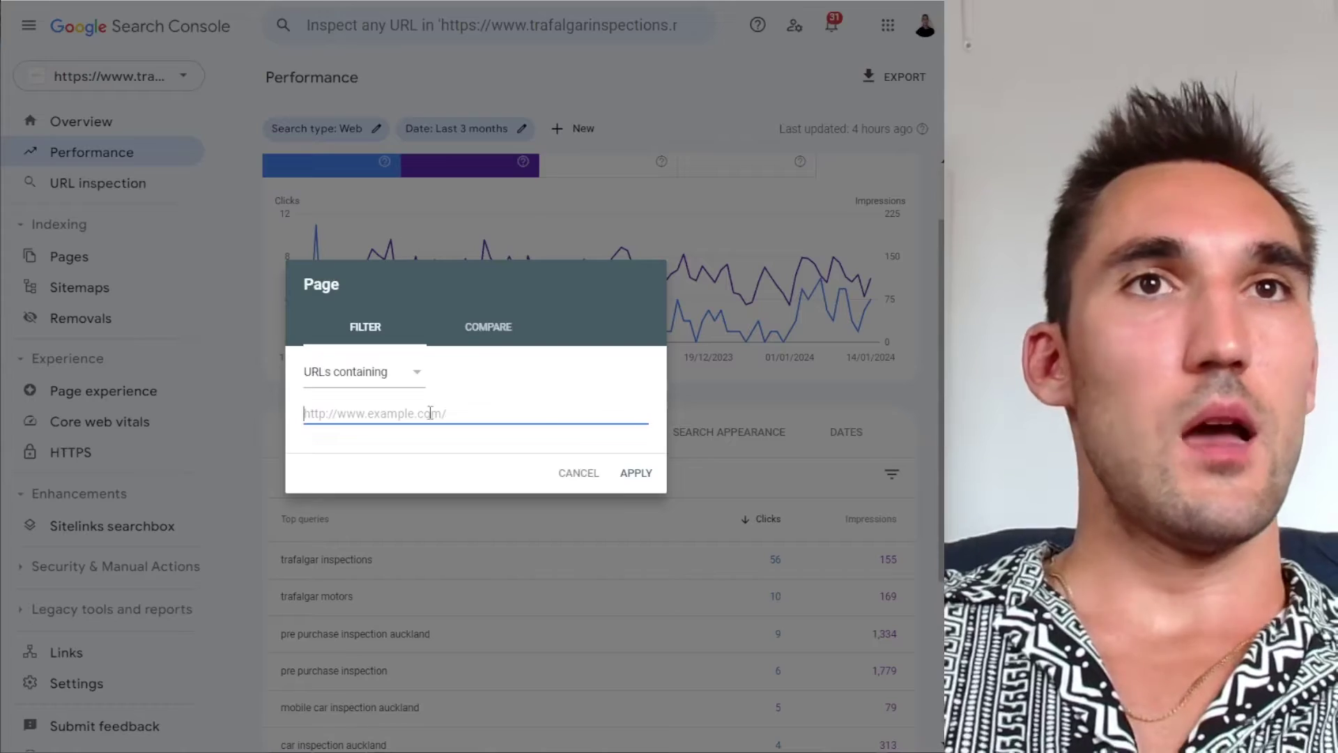
{"action": "left_click", "coordinate": [637, 472]}
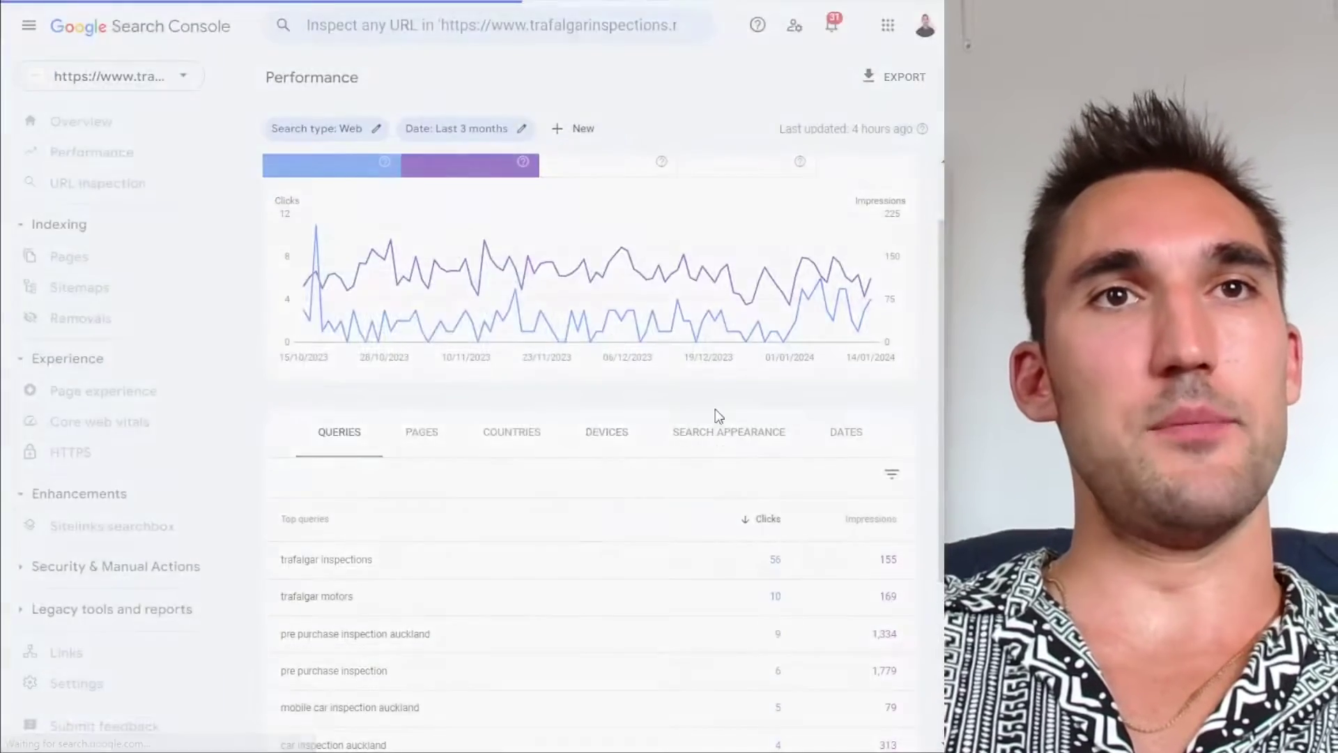
{"action": "scroll", "coordinate": [517, 416], "scroll_direction": "down", "scroll_amount": 4}
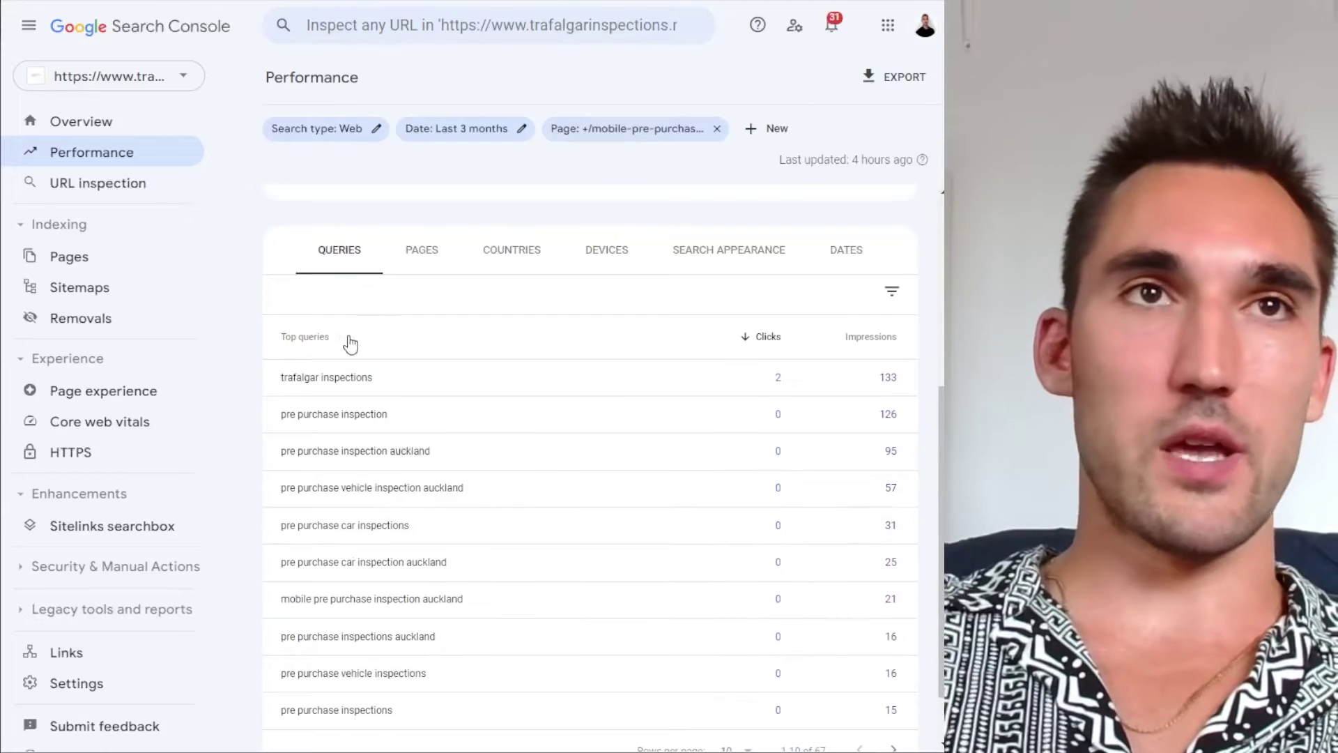
{"action": "scroll", "coordinate": [822, 382], "scroll_direction": "down", "scroll_amount": 1}
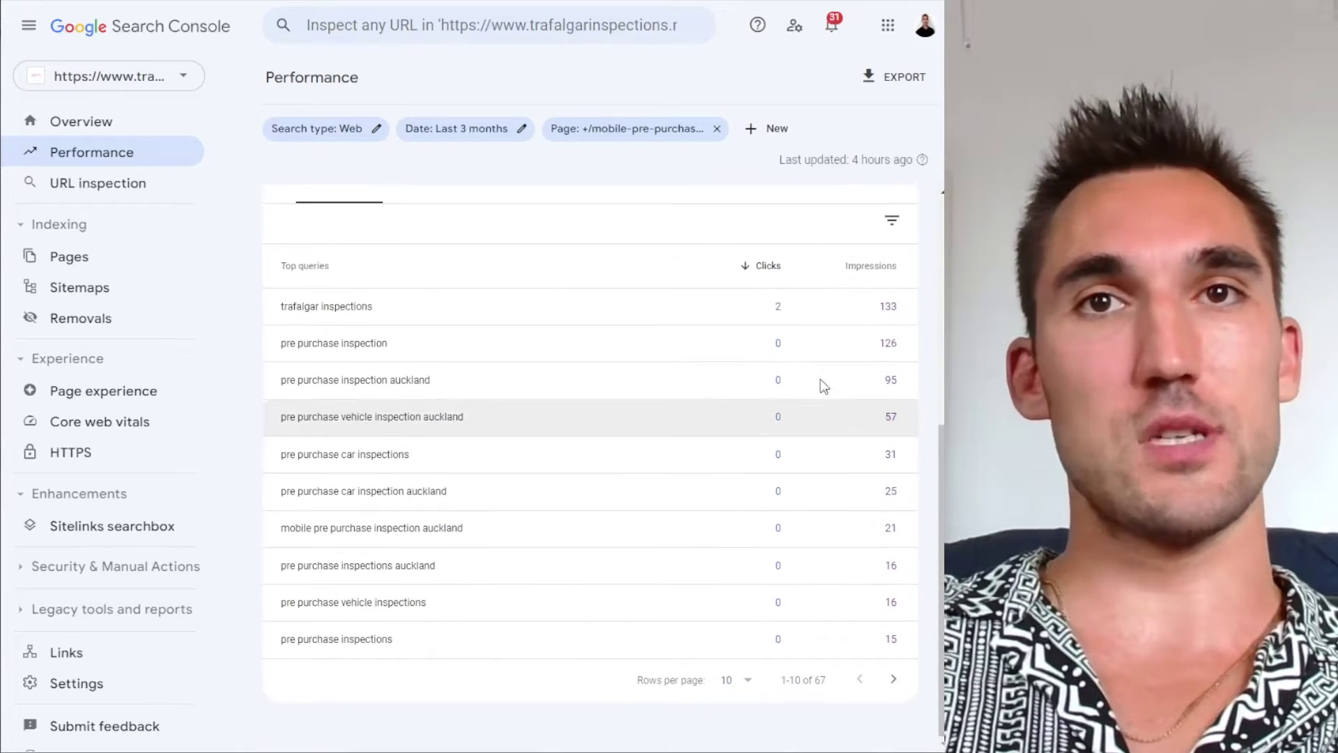
{"action": "scroll", "coordinate": [767, 448], "scroll_direction": "up", "scroll_amount": 3}
{"action": "left_click", "coordinate": [430, 370]}
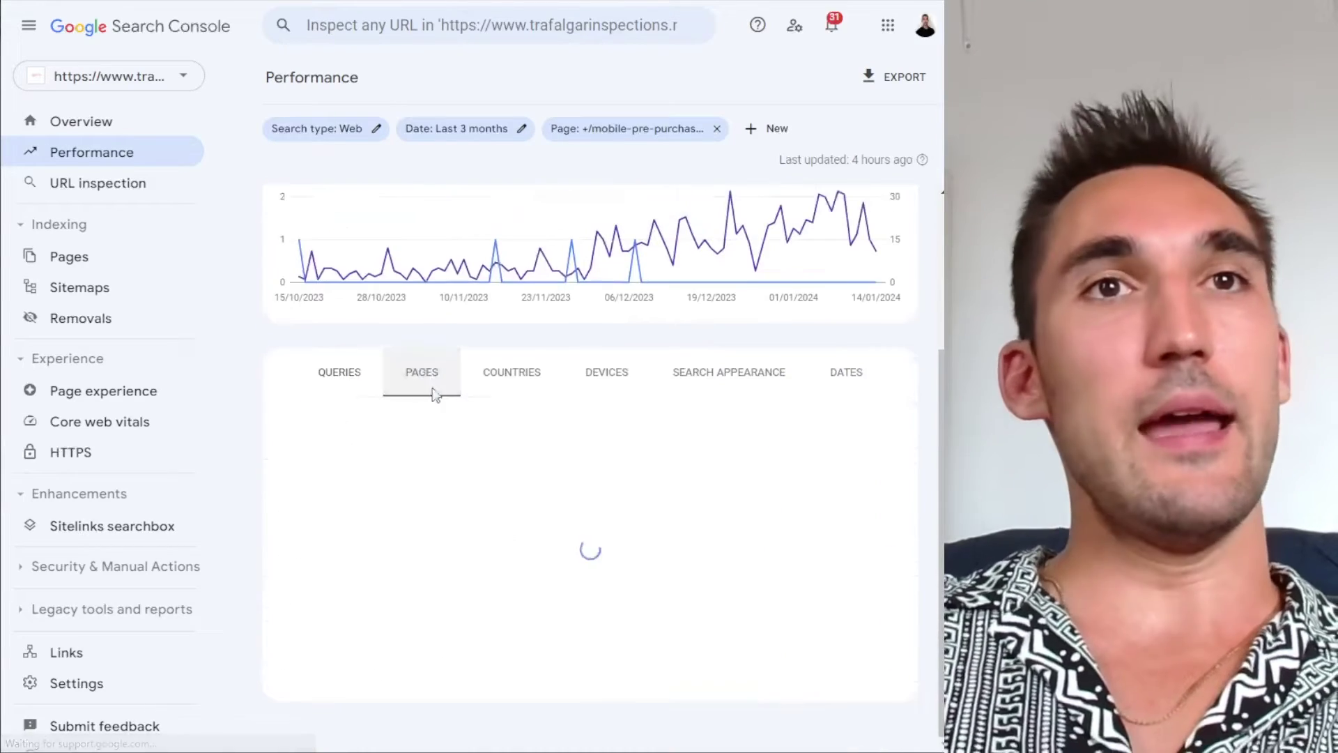
{"action": "left_click", "coordinate": [533, 506]}
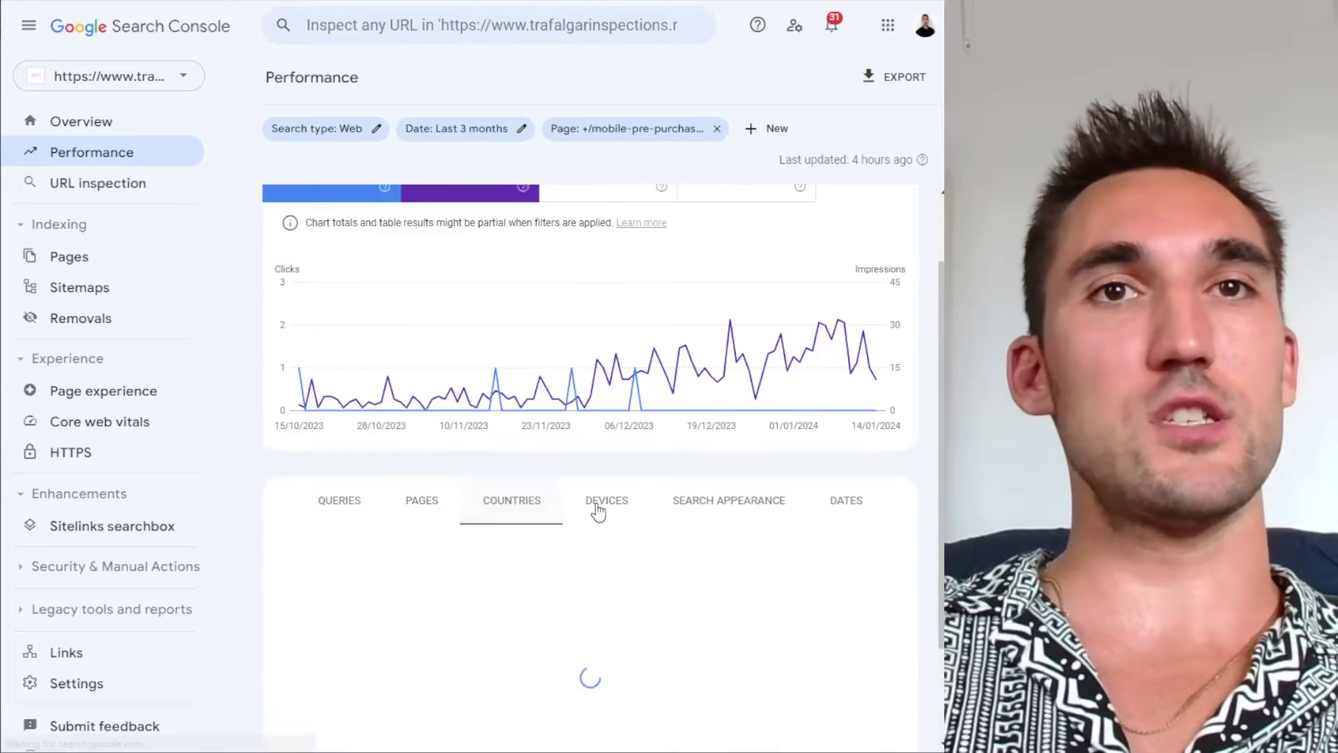
{"action": "scroll", "coordinate": [603, 479], "scroll_direction": "down", "scroll_amount": 2}
{"action": "left_click", "coordinate": [339, 377]}
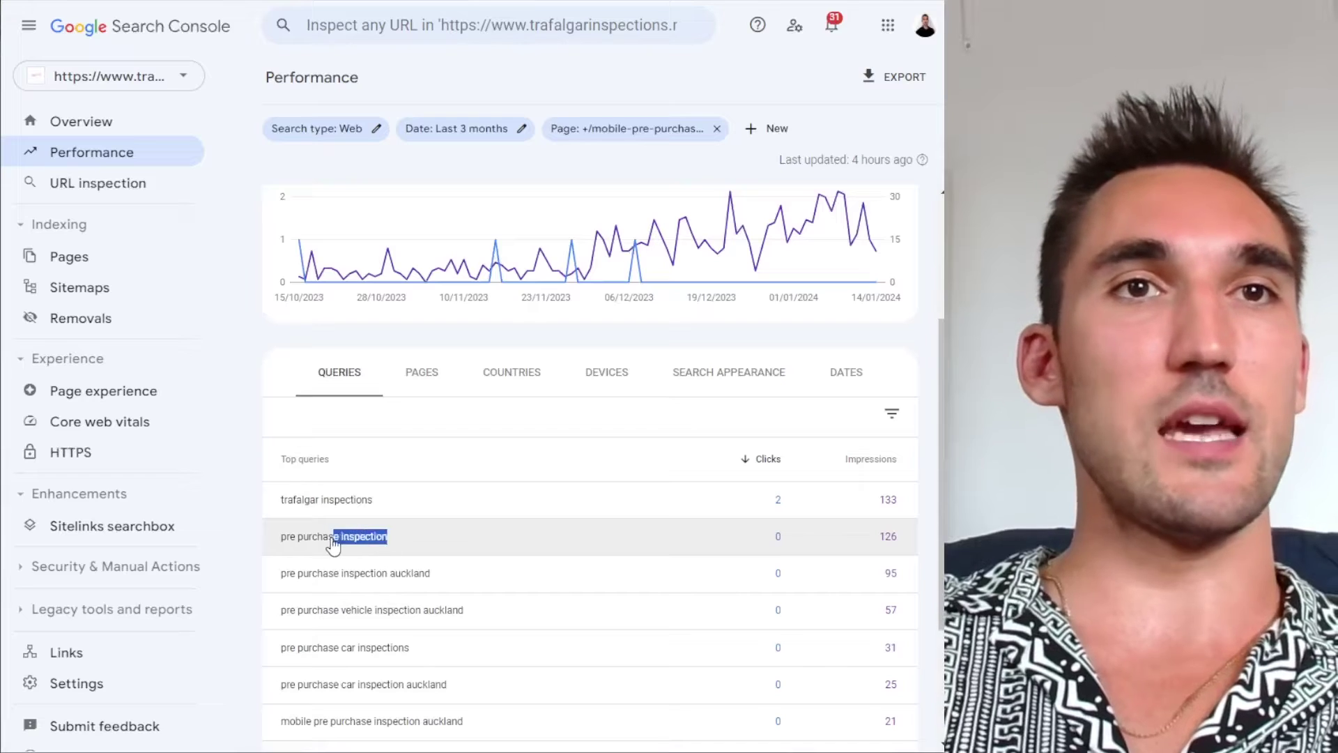
{"action": "left_click", "coordinate": [717, 128]}
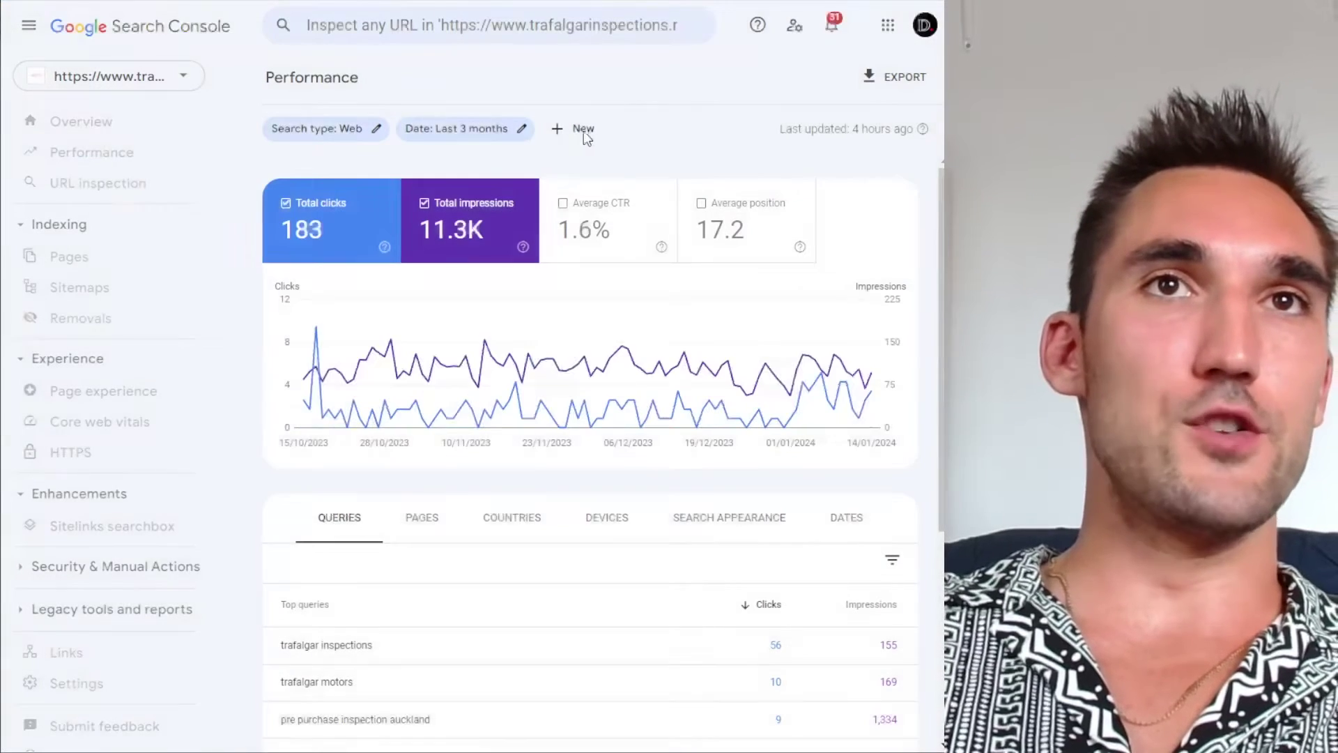
Step: Filter the Performance report by the query 'pre purchase inspection'
{"action": "left_click", "coordinate": [576, 138]}
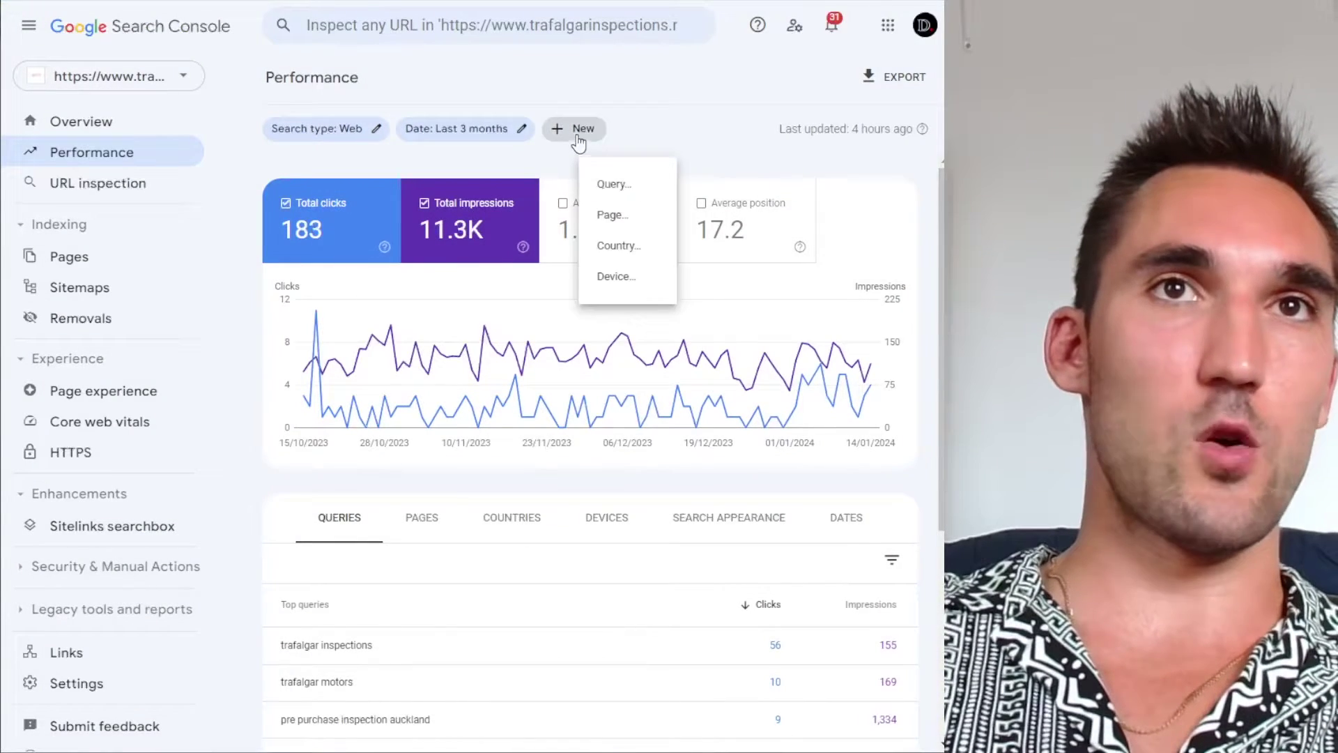
{"action": "left_click", "coordinate": [619, 190]}
{"action": "type", "text": "pre purchase inspection"}
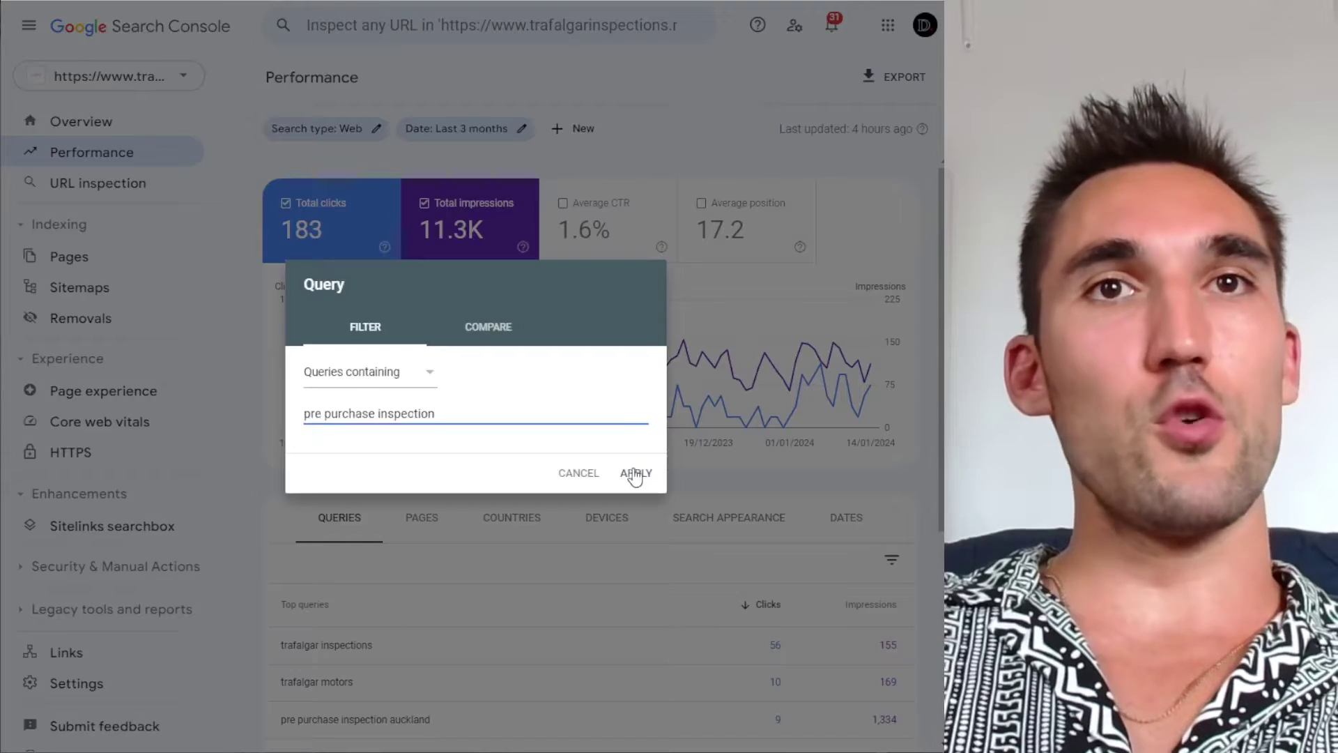
{"action": "left_click", "coordinate": [634, 471]}
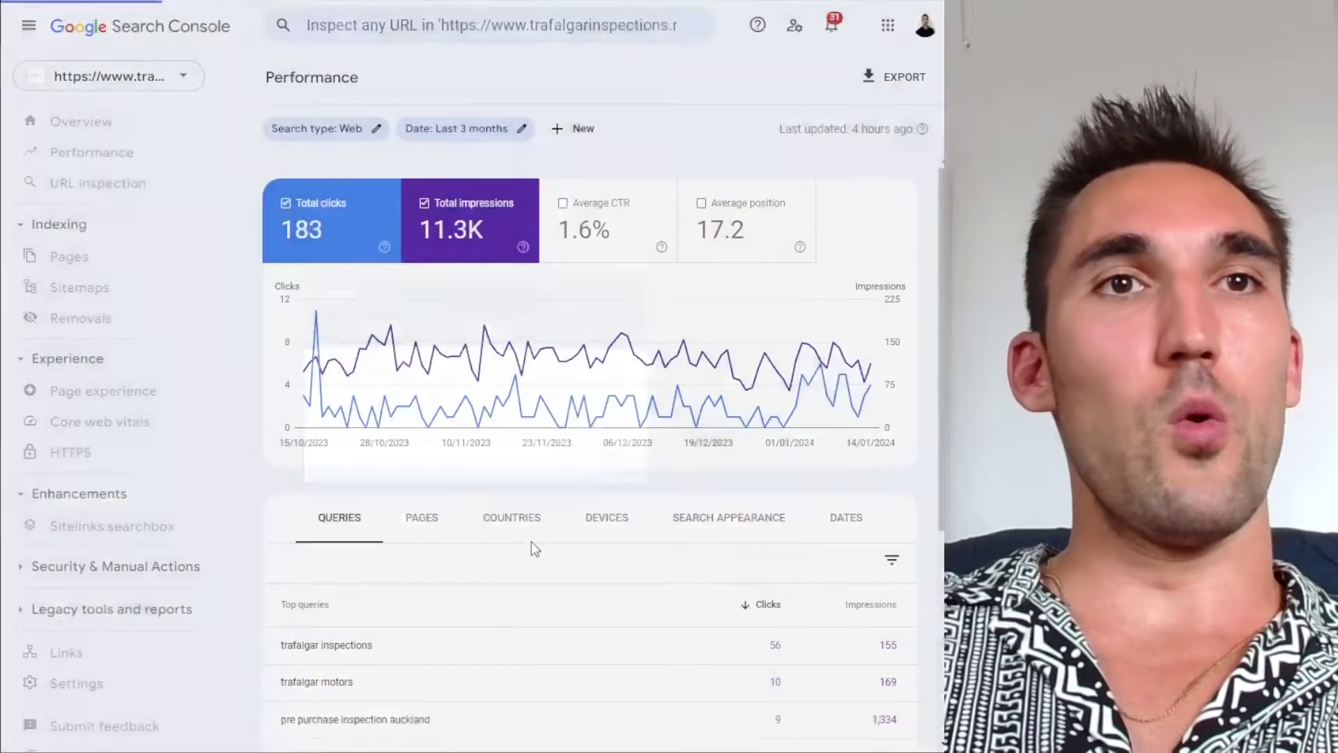
{"action": "scroll", "coordinate": [529, 529], "scroll_direction": "down", "scroll_amount": 3}
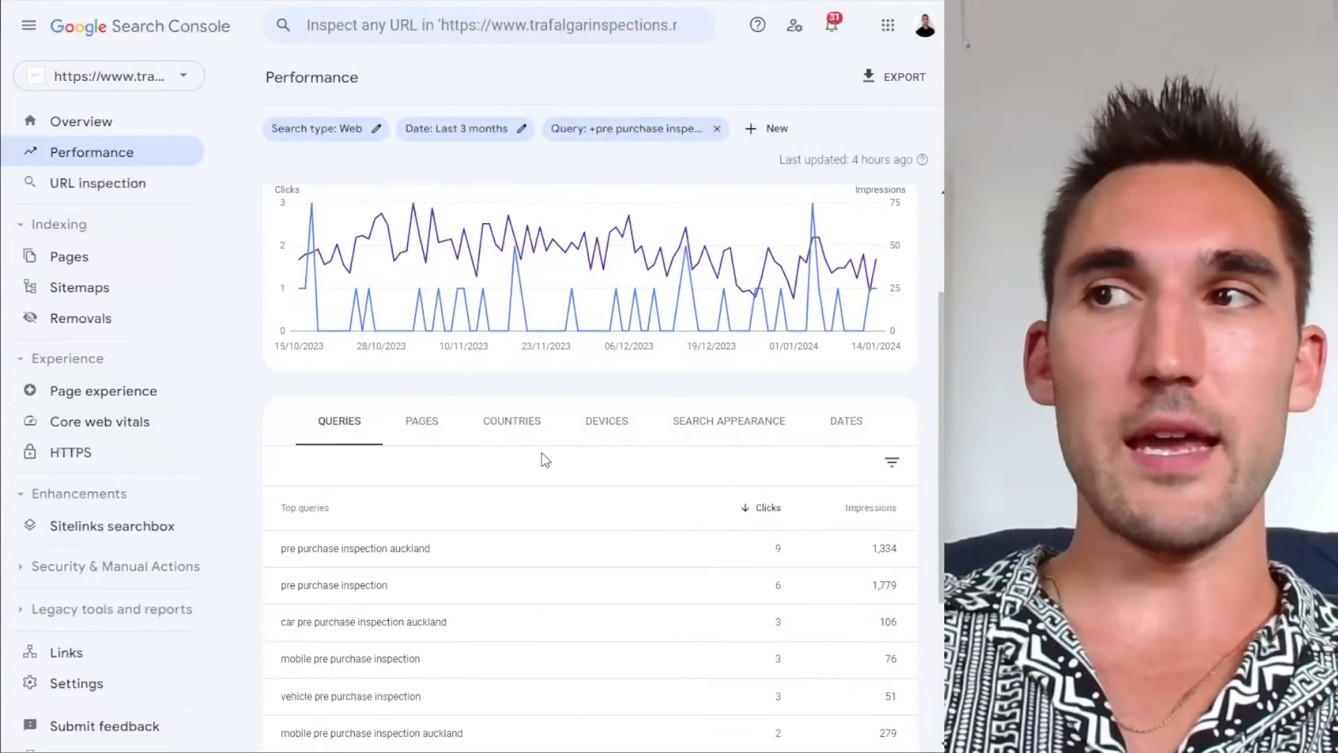
Step: Review the pages for this query, highlighting the homepage and book-inspection rows
{"action": "left_click", "coordinate": [423, 337]}
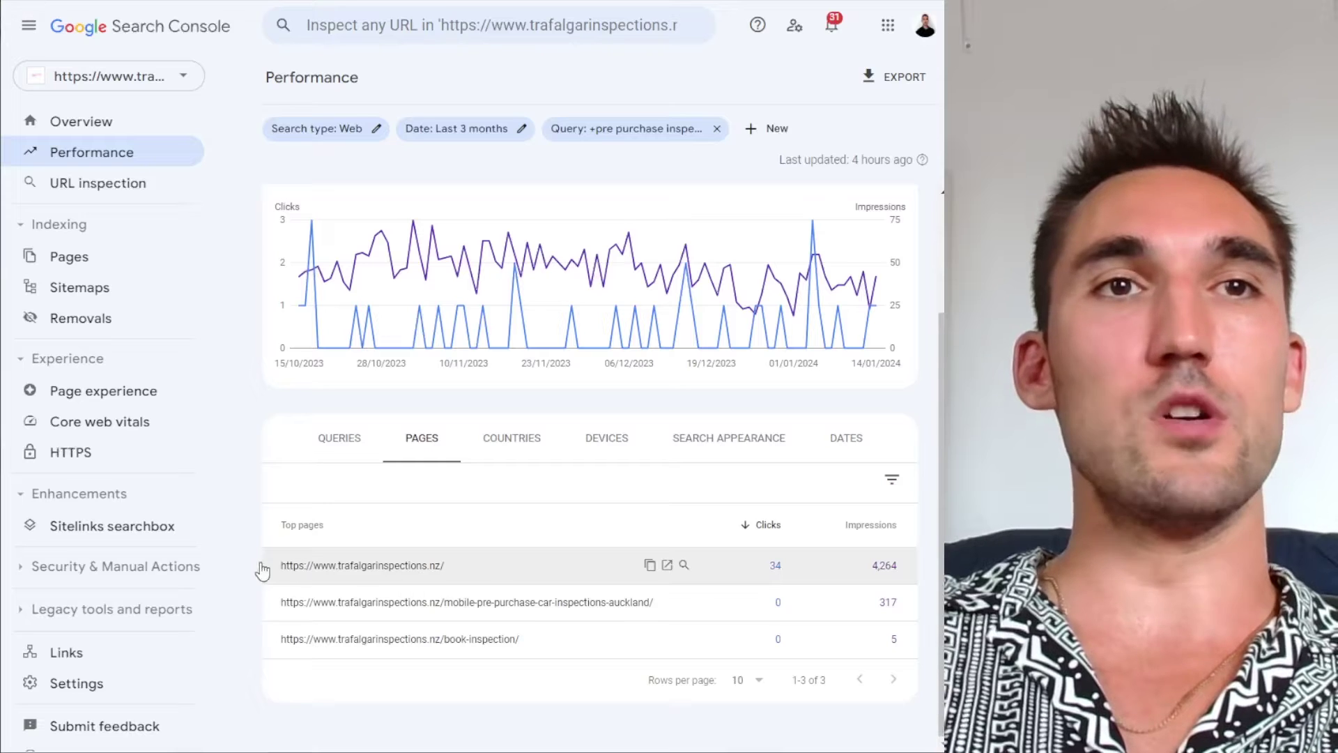
{"action": "left_click_drag", "start_coordinate": [262, 570], "coordinate": [917, 567]}
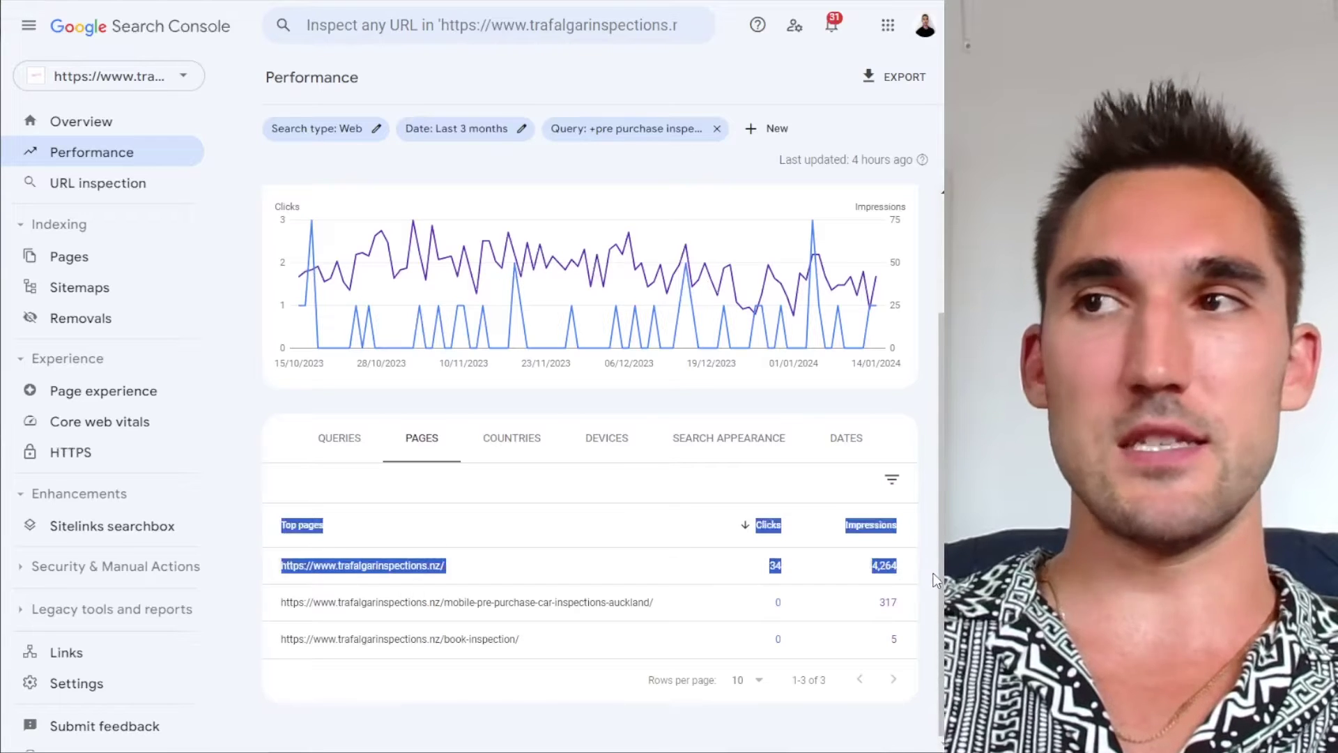
{"action": "left_click", "coordinate": [926, 573]}
{"action": "left_click_drag", "start_coordinate": [920, 652], "coordinate": [927, 609]}
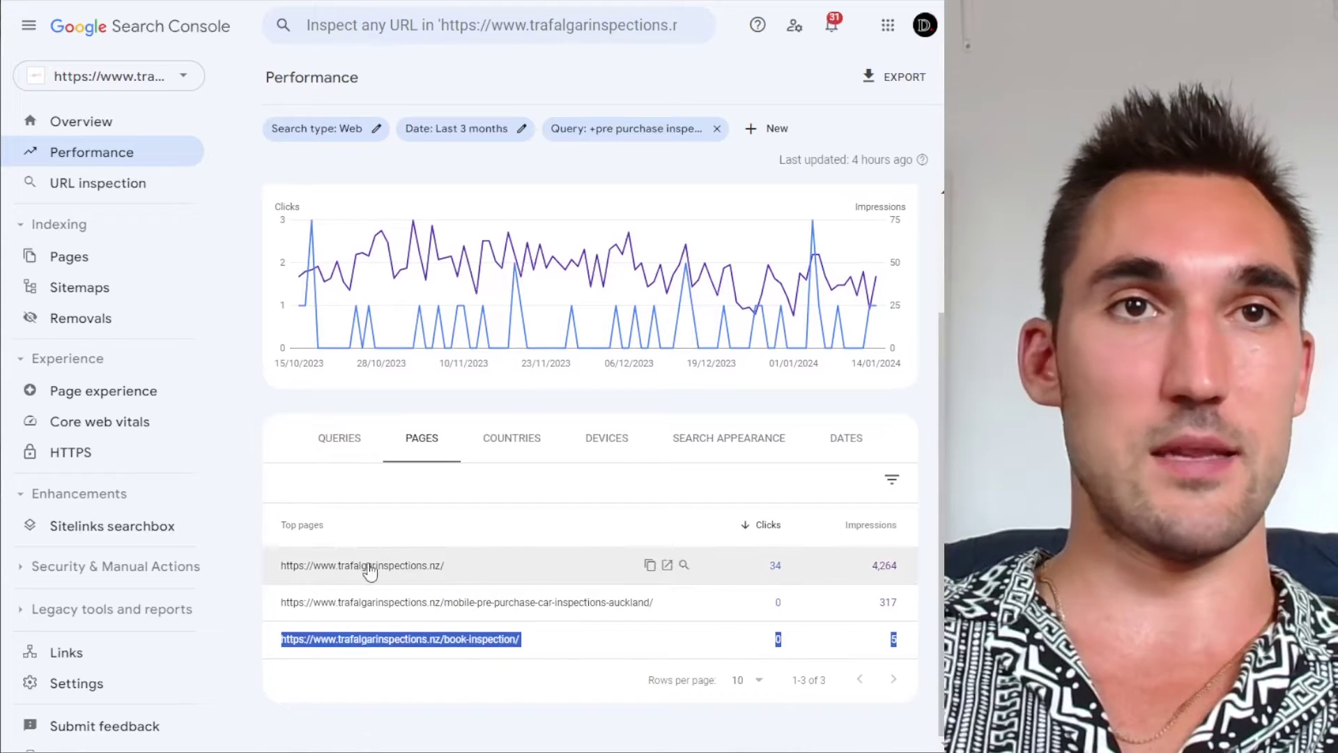
{"action": "left_click_drag", "start_coordinate": [278, 522], "coordinate": [923, 613]}
{"action": "left_click", "coordinate": [923, 613]}
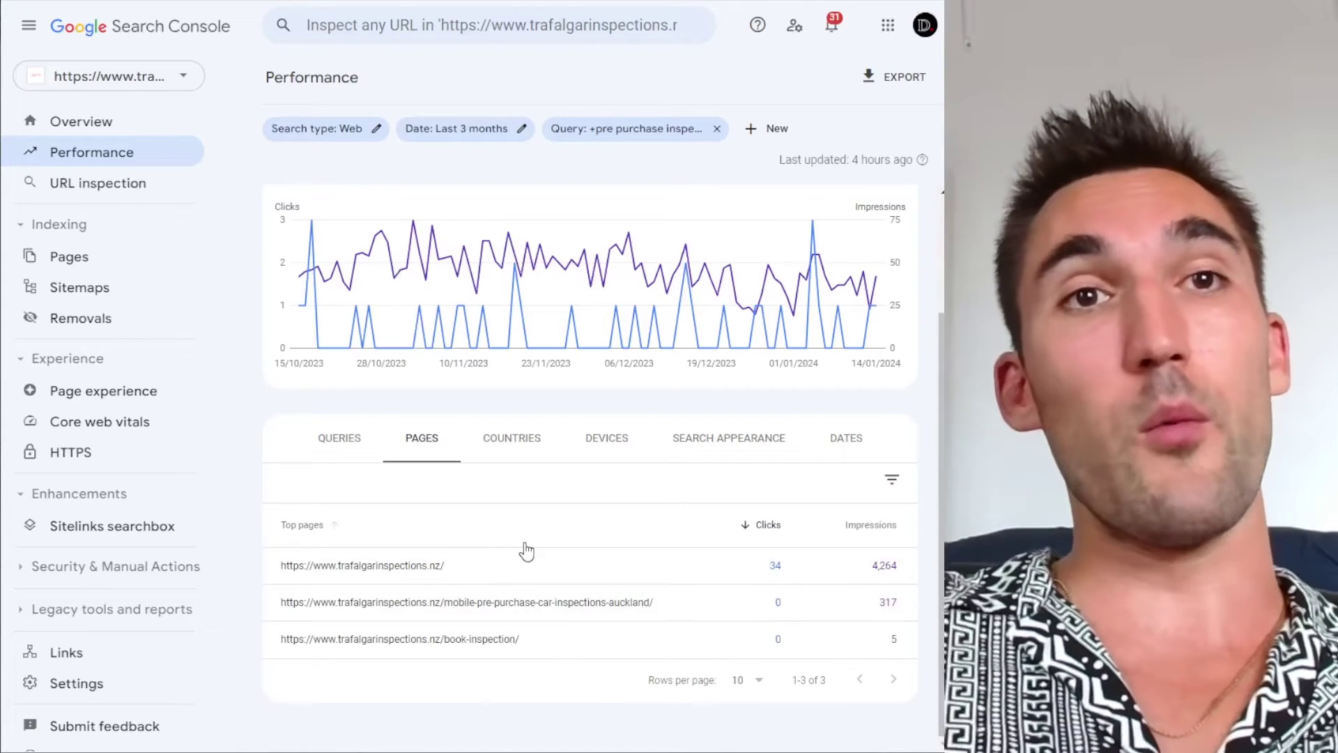
Step: Check the filtered results by country, device and search appearance
{"action": "left_click", "coordinate": [500, 451]}
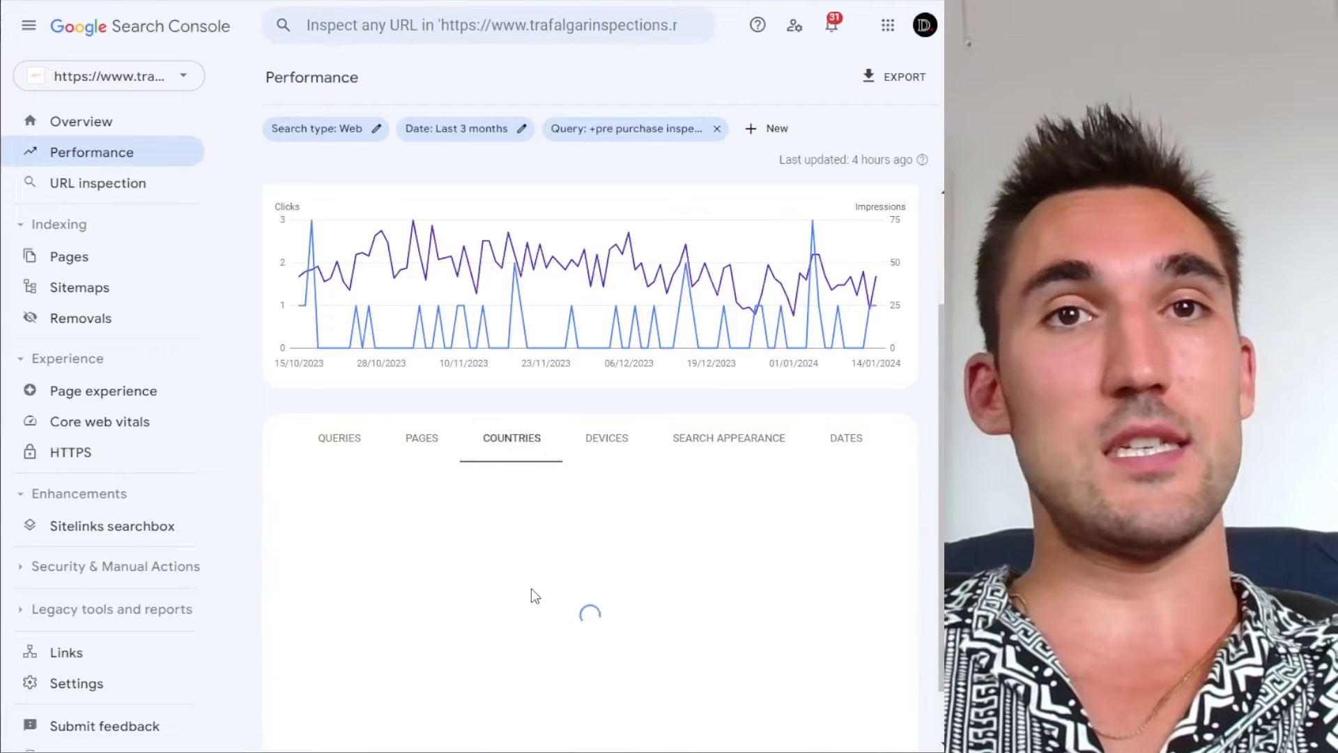
{"action": "scroll", "coordinate": [531, 589], "scroll_direction": "down", "scroll_amount": 2}
{"action": "scroll", "coordinate": [530, 509], "scroll_direction": "down", "scroll_amount": 1}
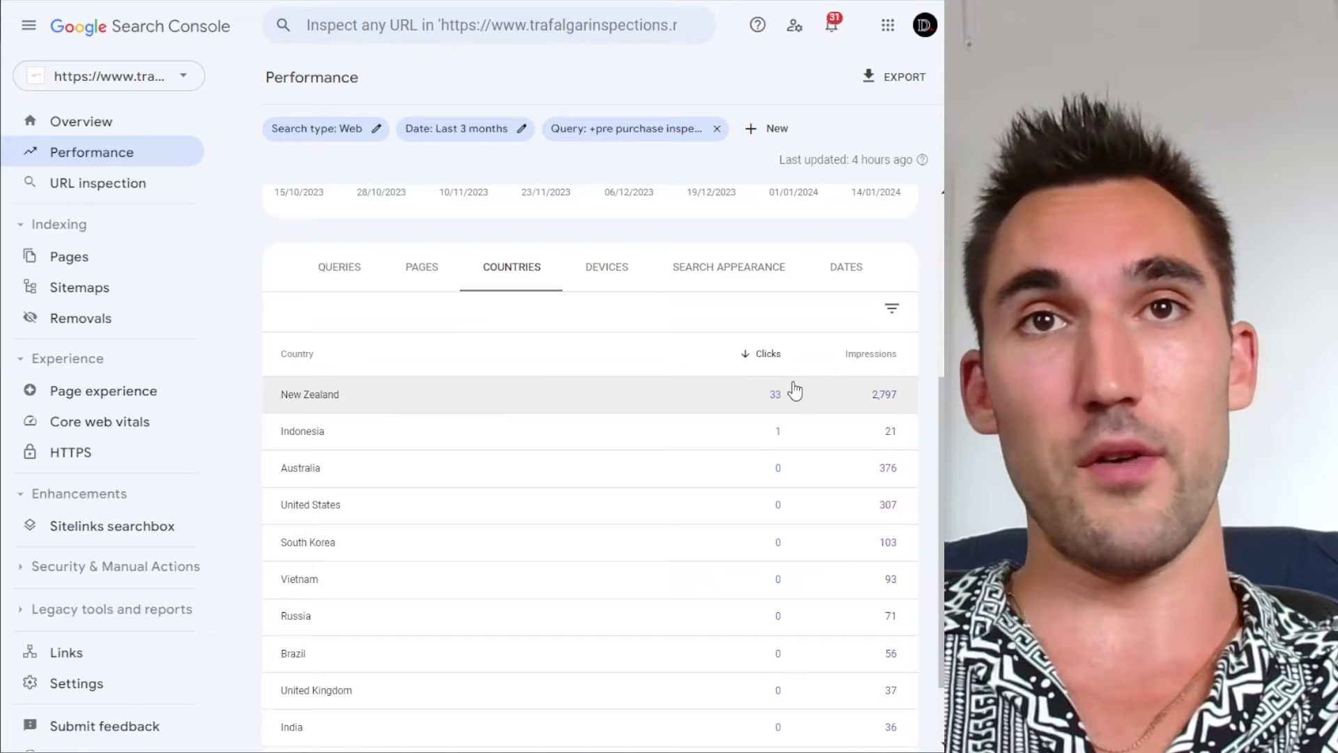
{"action": "left_click", "coordinate": [607, 269]}
{"action": "left_click", "coordinate": [692, 439]}
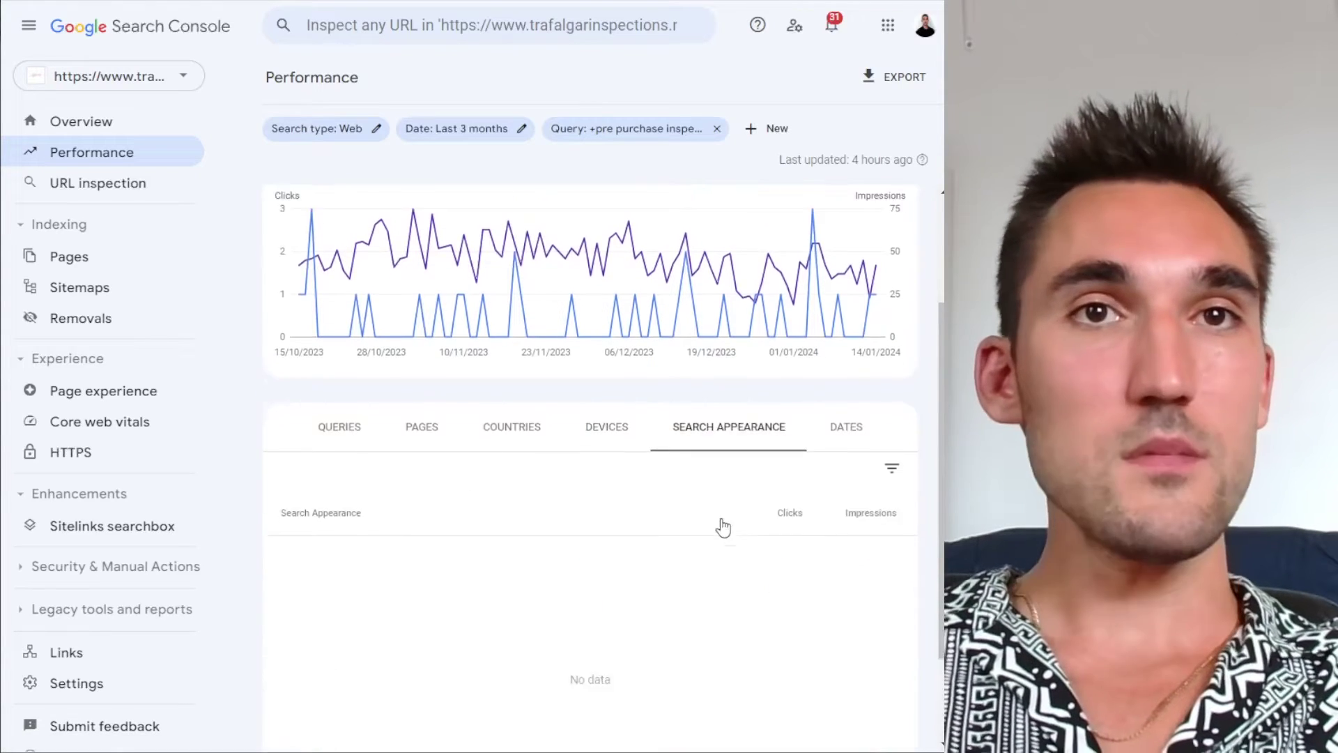
{"action": "scroll", "coordinate": [679, 376], "scroll_direction": "down", "scroll_amount": 1}
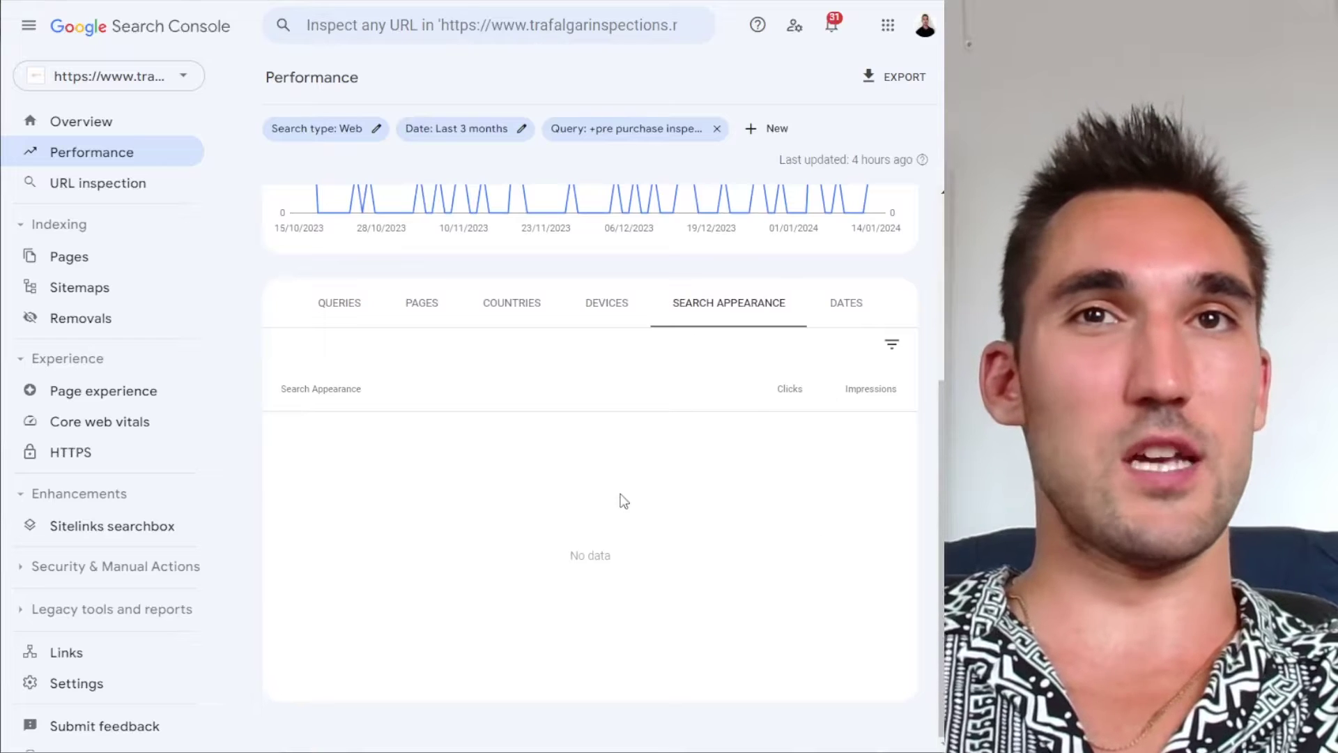
{"action": "scroll", "coordinate": [547, 577], "scroll_direction": "up", "scroll_amount": 3}
Step: Cancel the query filter dialog and remove the 'pre purchase inspection' filter chip
{"action": "left_click", "coordinate": [712, 133]}
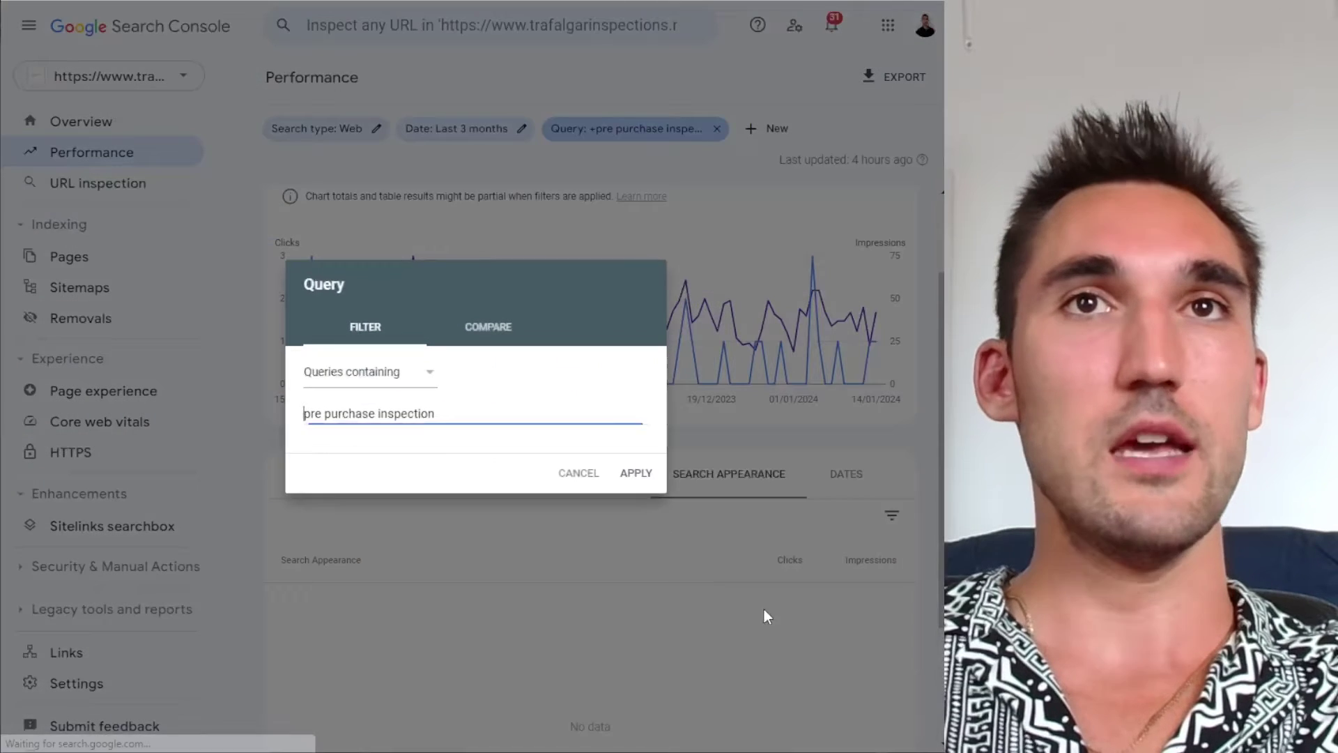
{"action": "triple_click", "coordinate": [449, 405]}
{"action": "key", "text": "BackSpace"}
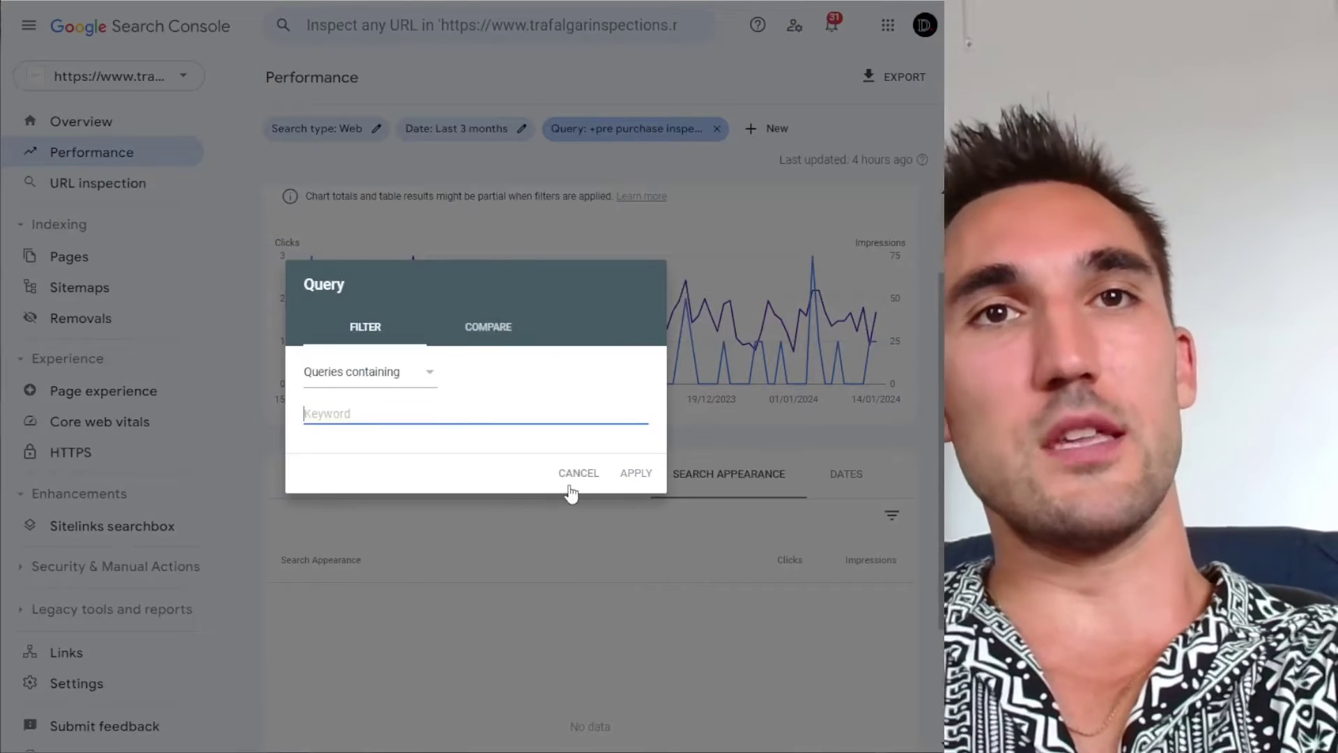
{"action": "left_click", "coordinate": [579, 474]}
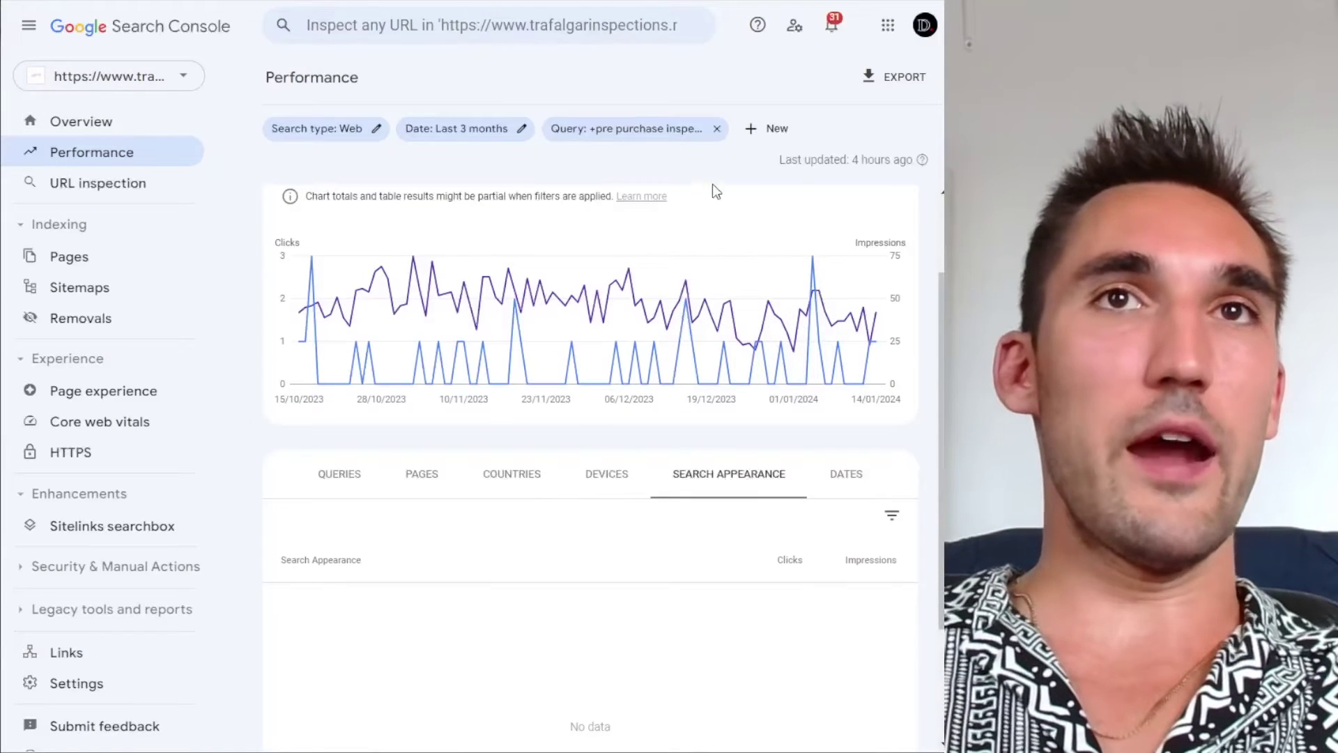
{"action": "left_click", "coordinate": [715, 131]}
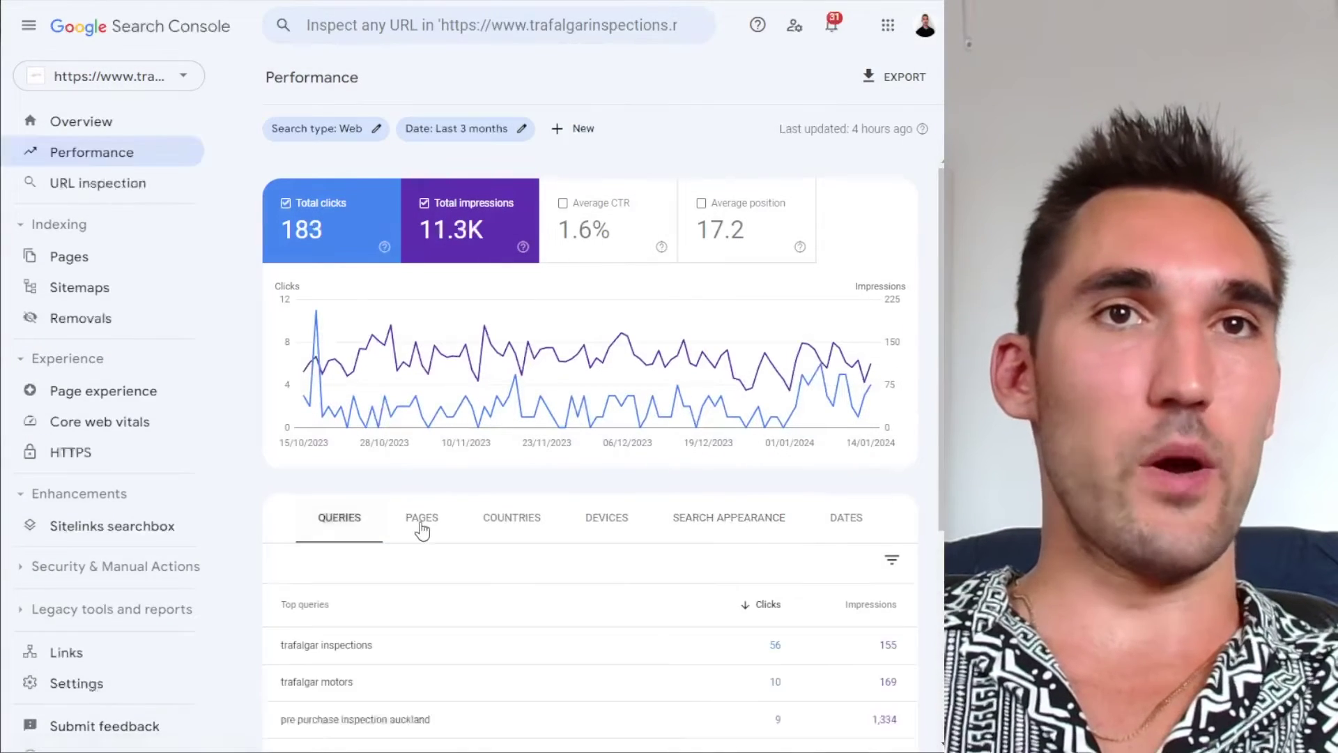
Step: Cycle through the Pages, Countries and Devices tabs, then return to Queries
{"action": "left_click", "coordinate": [421, 520]}
{"action": "left_click", "coordinate": [519, 521]}
{"action": "left_click", "coordinate": [613, 519]}
{"action": "scroll", "coordinate": [630, 523], "scroll_direction": "down", "scroll_amount": 1}
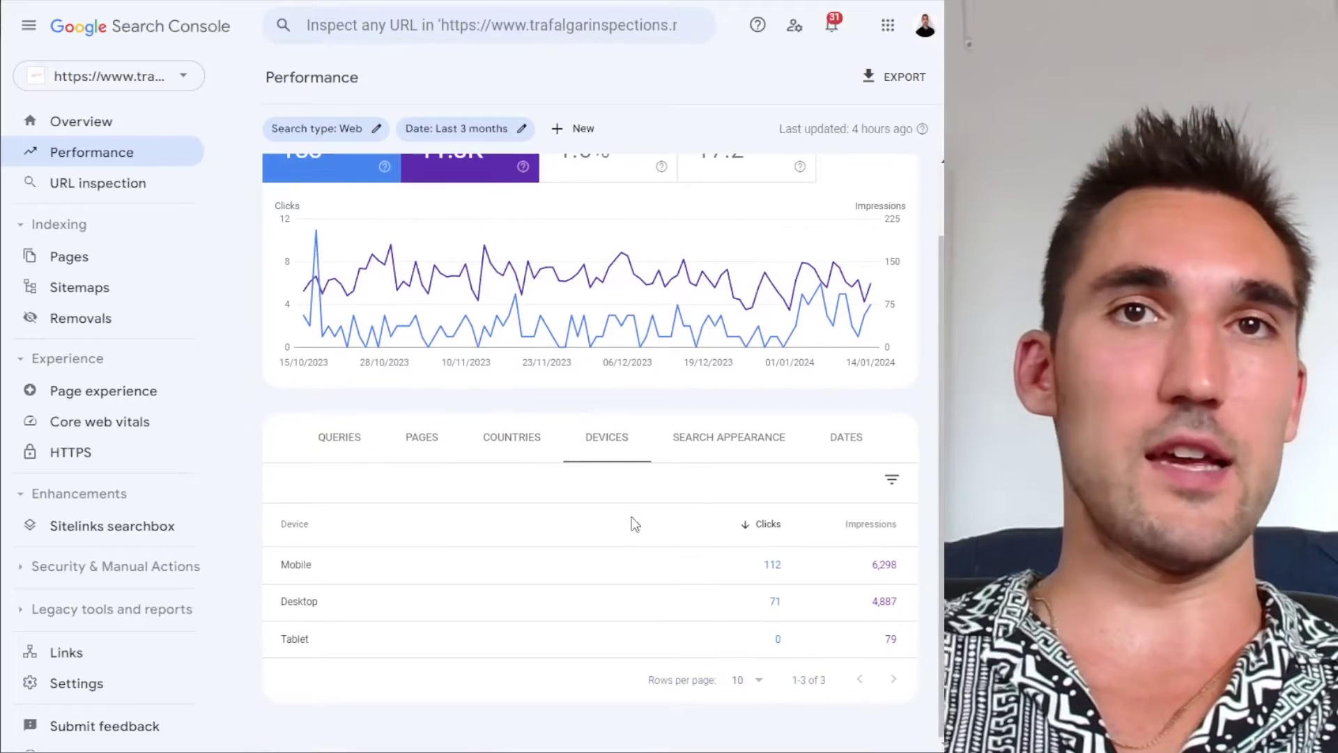
{"action": "left_click", "coordinate": [340, 436]}
{"action": "scroll", "coordinate": [520, 550], "scroll_direction": "up", "scroll_amount": 1}
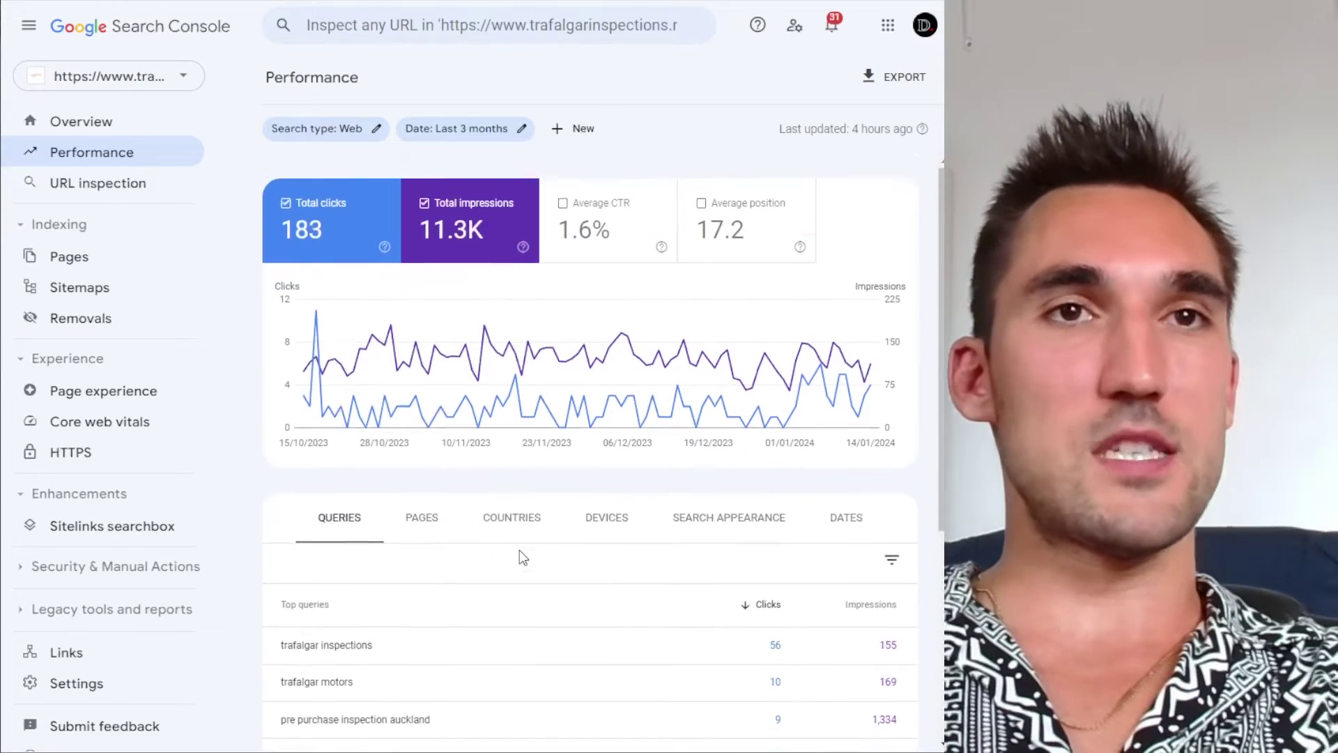
{"action": "scroll", "coordinate": [312, 572], "scroll_direction": "down", "scroll_amount": 5}
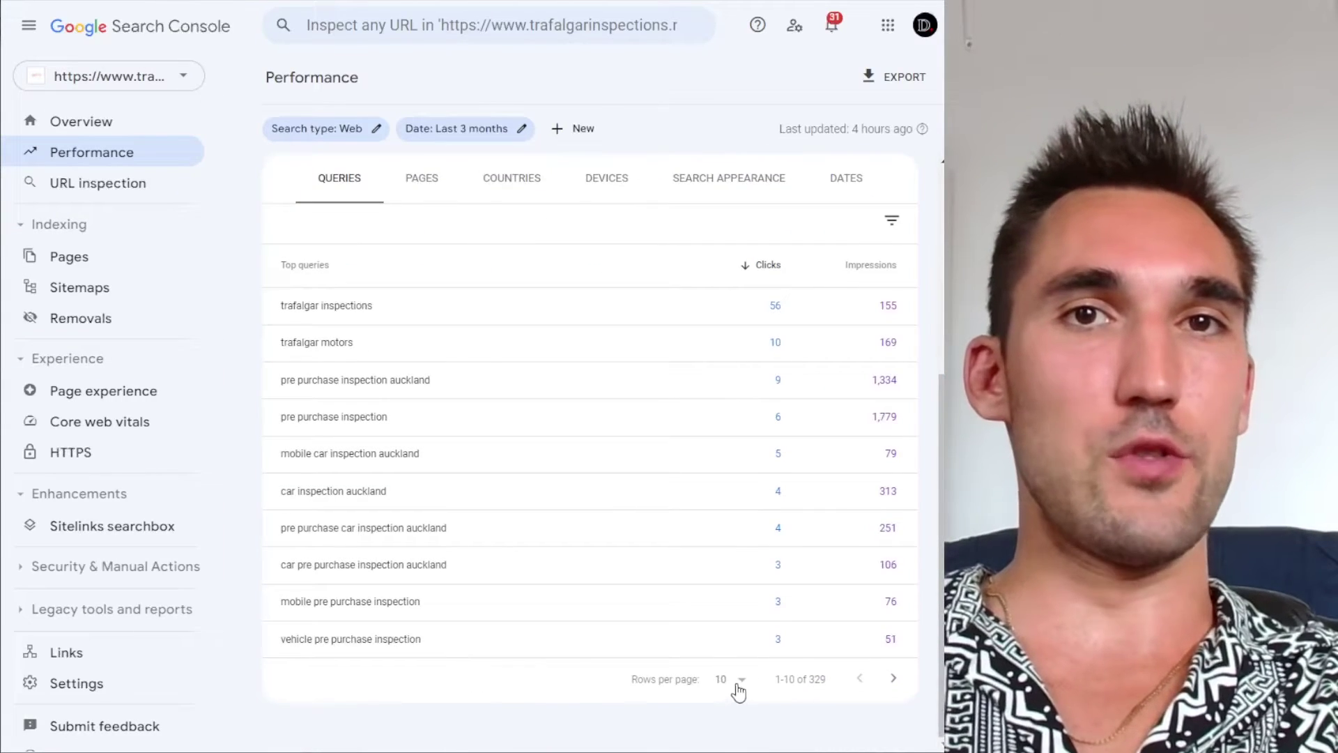
Step: Show 500 queries per page and scroll through the full queries list
{"action": "left_click", "coordinate": [738, 690]}
{"action": "left_click", "coordinate": [723, 714]}
{"action": "scroll", "coordinate": [418, 321], "scroll_direction": "down", "scroll_amount": 15}
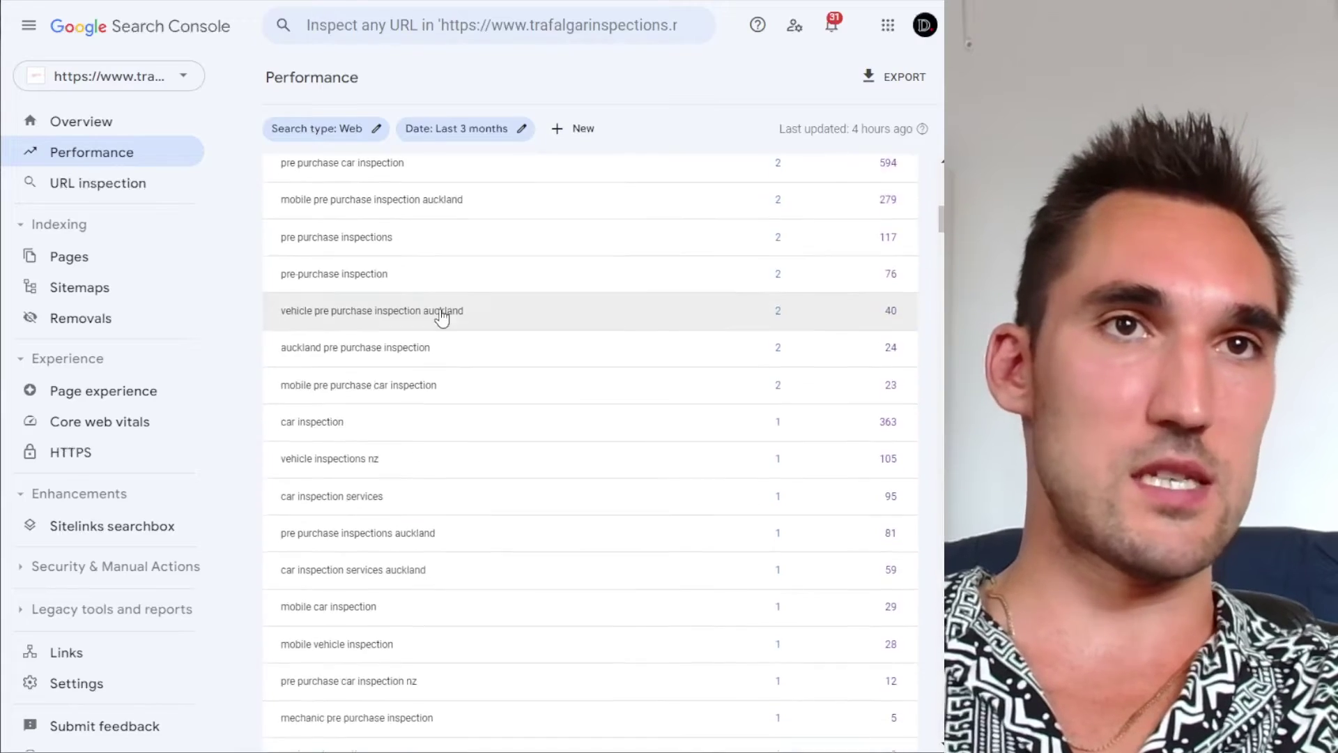
{"action": "scroll", "coordinate": [388, 419], "scroll_direction": "down", "scroll_amount": 18}
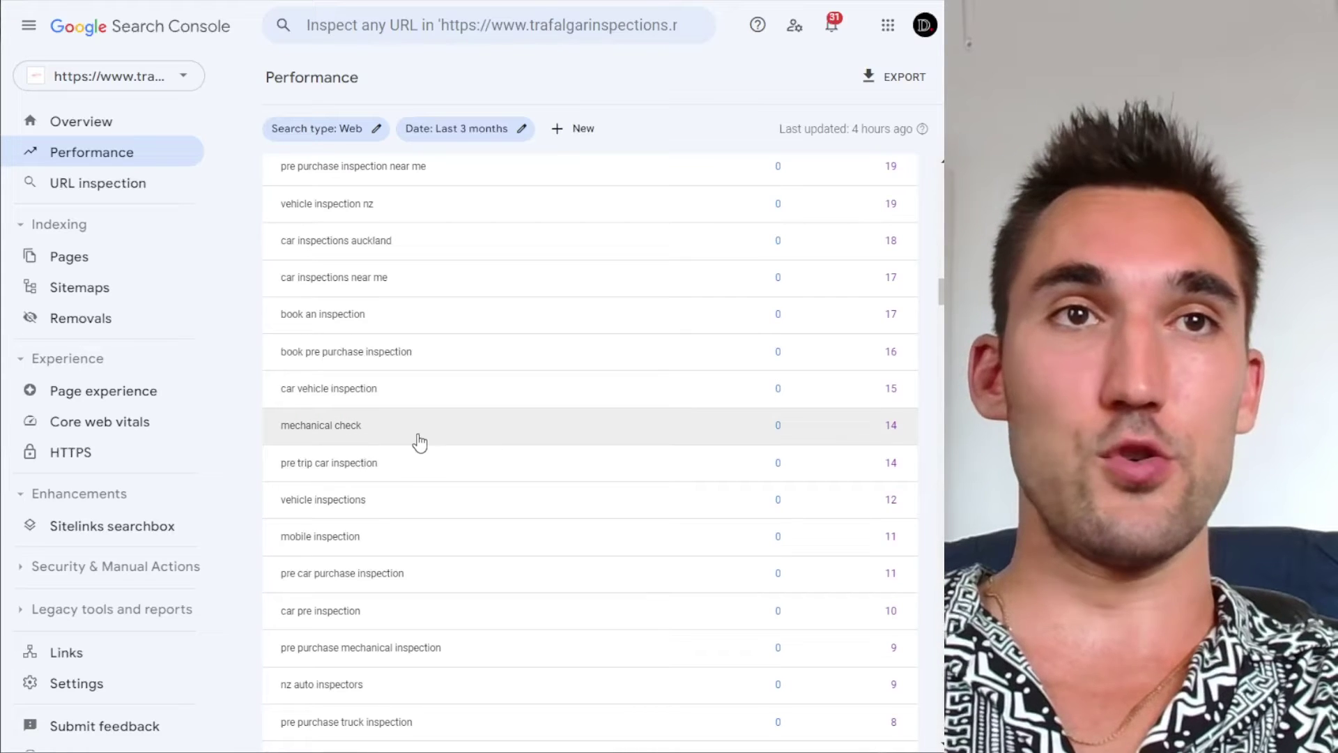
{"action": "scroll", "coordinate": [421, 459], "scroll_direction": "down", "scroll_amount": 1}
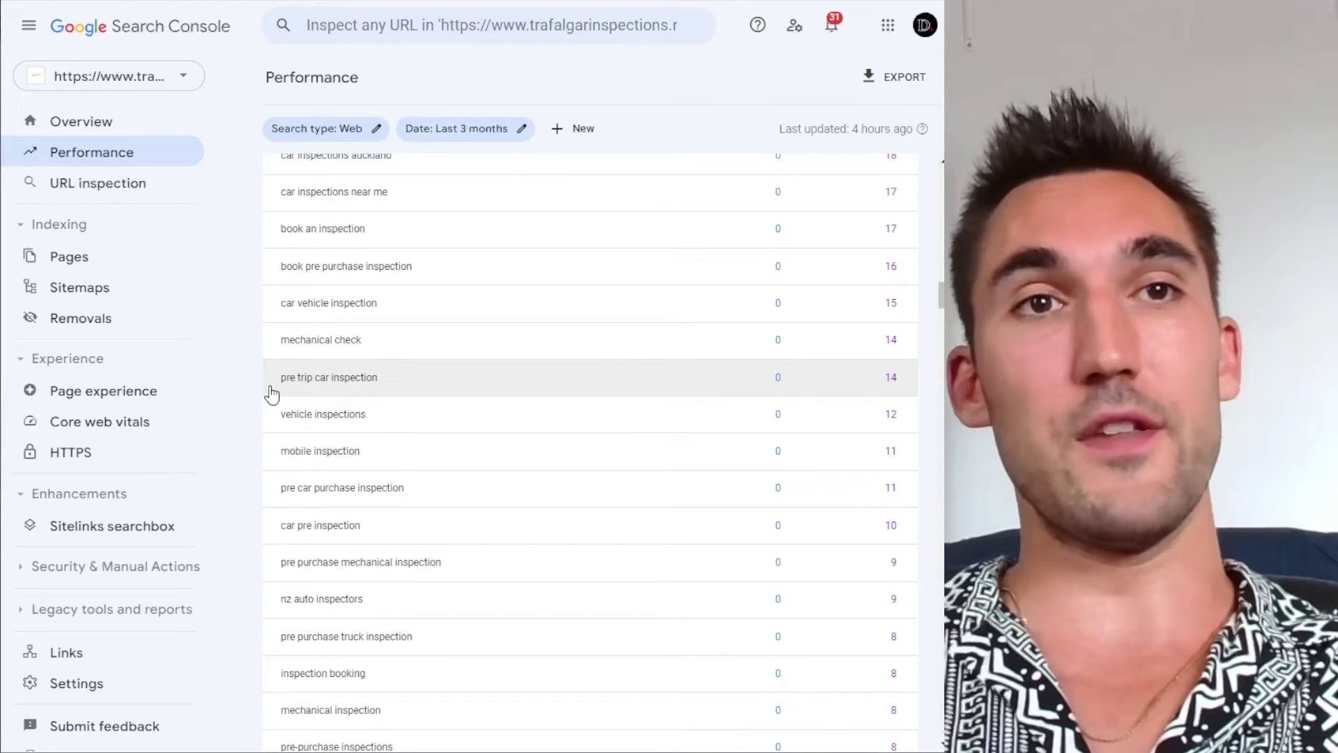
{"action": "scroll", "coordinate": [425, 376], "scroll_direction": "down", "scroll_amount": 5}
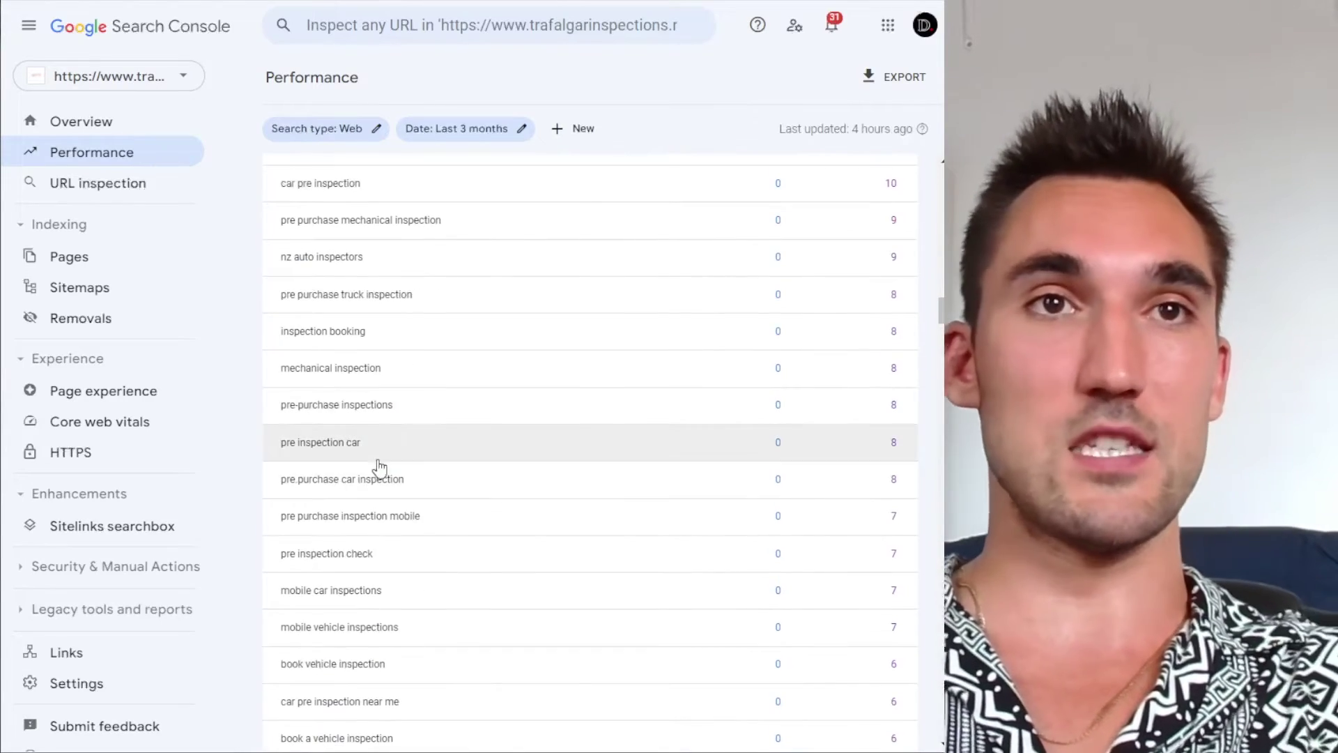
{"action": "scroll", "coordinate": [416, 508], "scroll_direction": "down", "scroll_amount": 1}
{"action": "scroll", "coordinate": [417, 509], "scroll_direction": "up", "scroll_amount": 7}
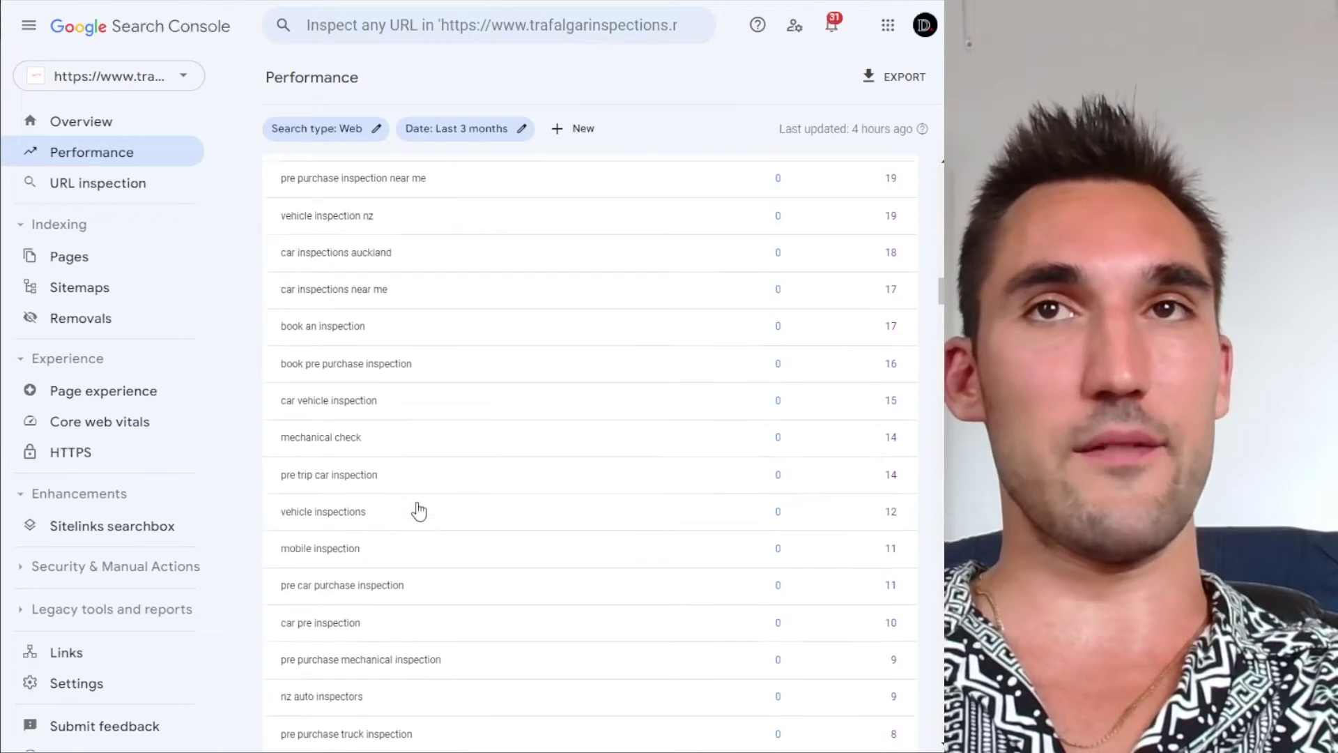
{"action": "scroll", "coordinate": [418, 511], "scroll_direction": "up", "scroll_amount": 10}
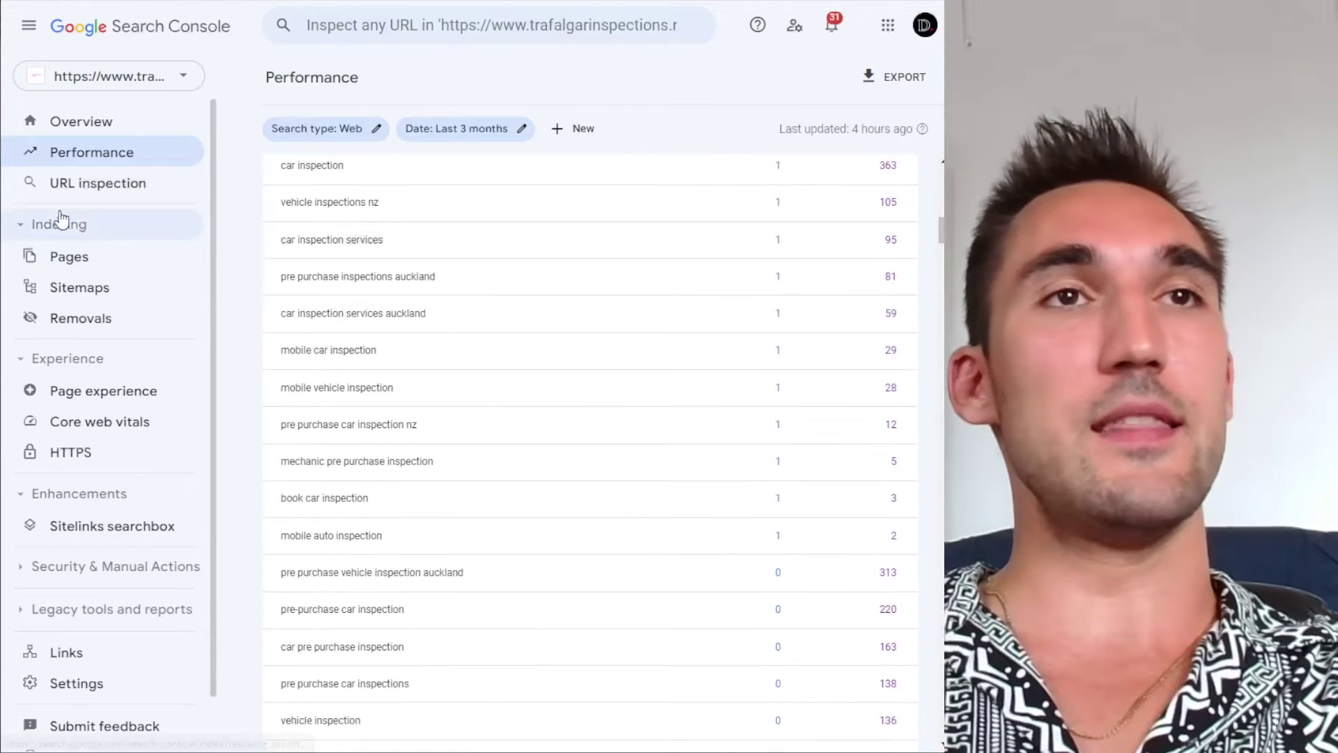
Step: Open Indexing > Pages and scroll to the 'Why pages aren't indexed' reasons table
{"action": "left_click", "coordinate": [83, 231]}
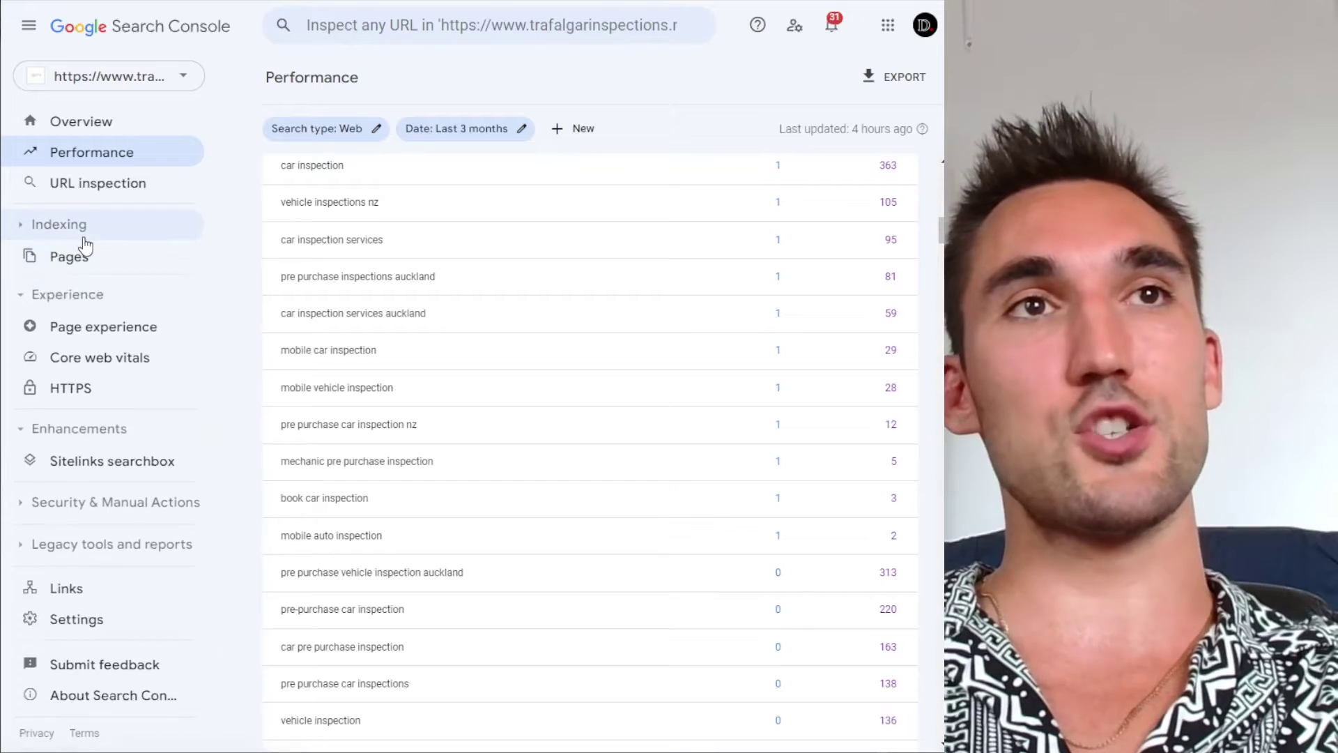
{"action": "left_click", "coordinate": [84, 230]}
{"action": "left_click", "coordinate": [85, 255]}
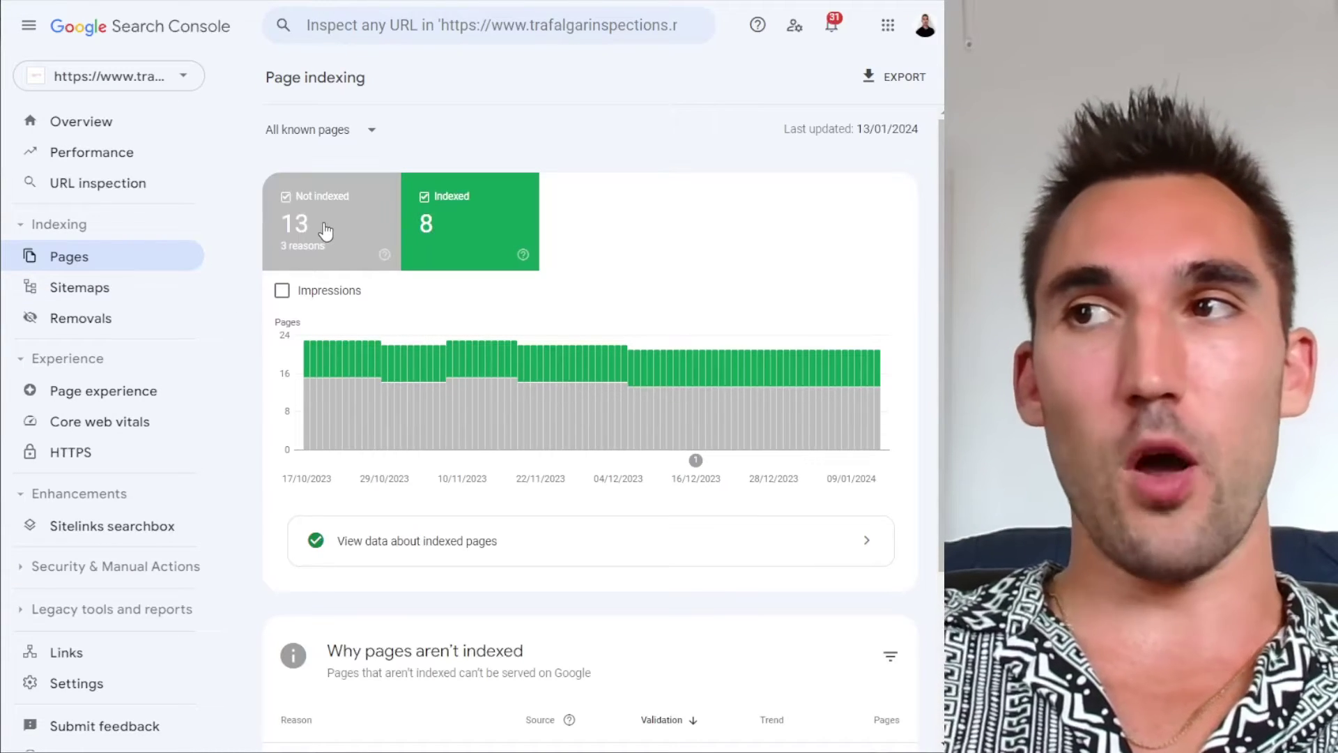
{"action": "scroll", "coordinate": [520, 408], "scroll_direction": "down", "scroll_amount": 3}
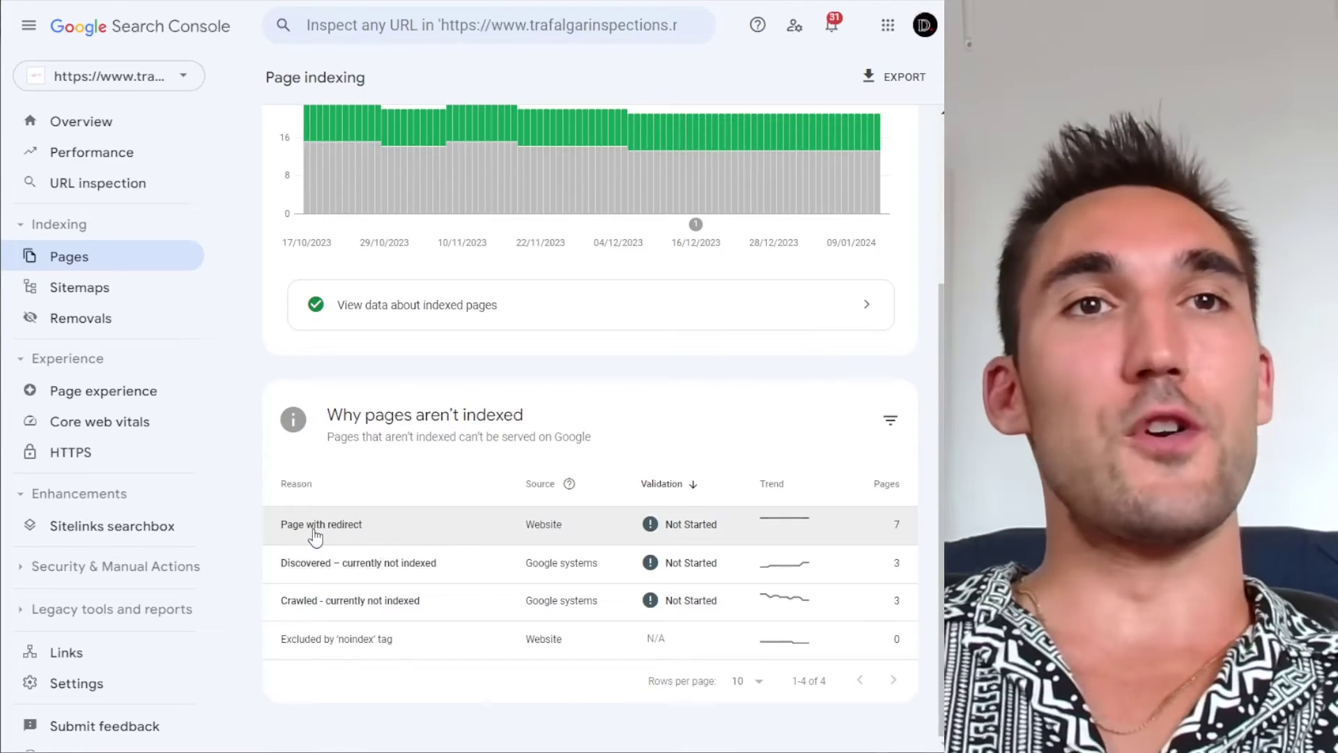
{"action": "left_click", "coordinate": [369, 526]}
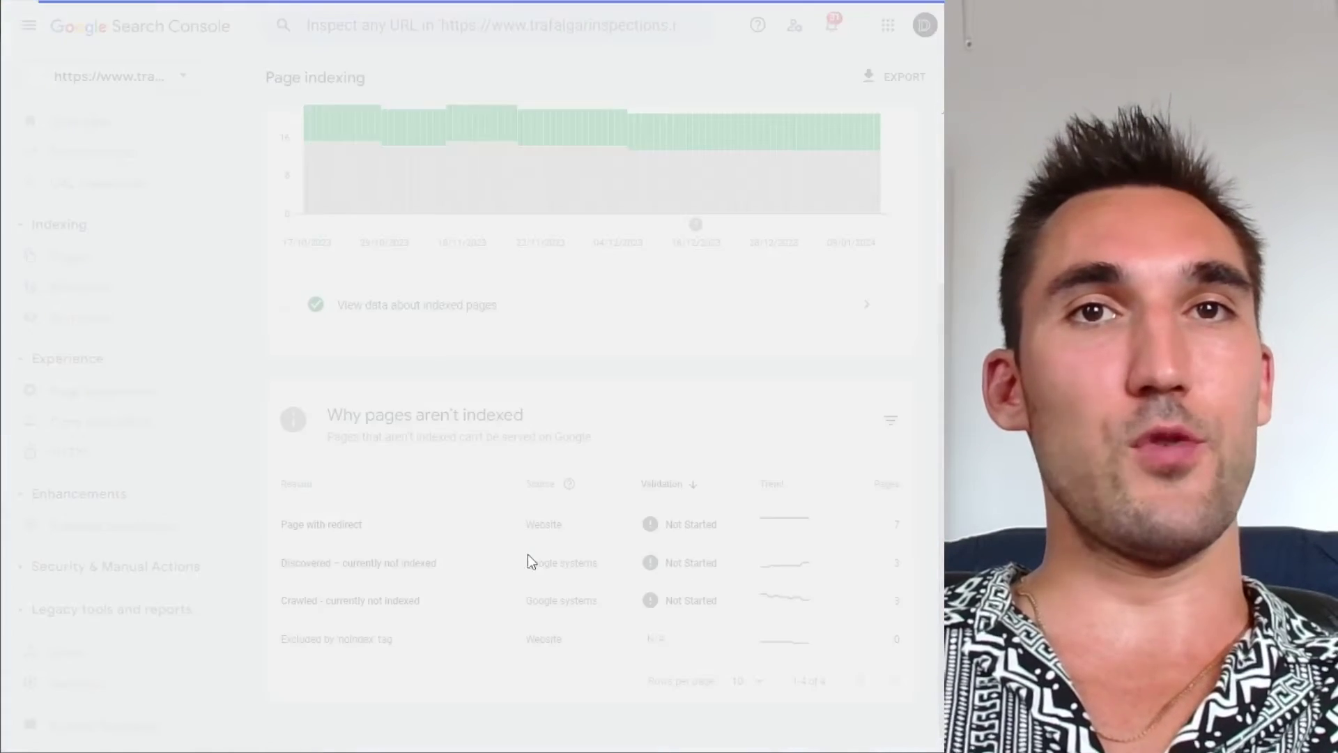
{"action": "scroll", "coordinate": [528, 554], "scroll_direction": "down", "scroll_amount": 5}
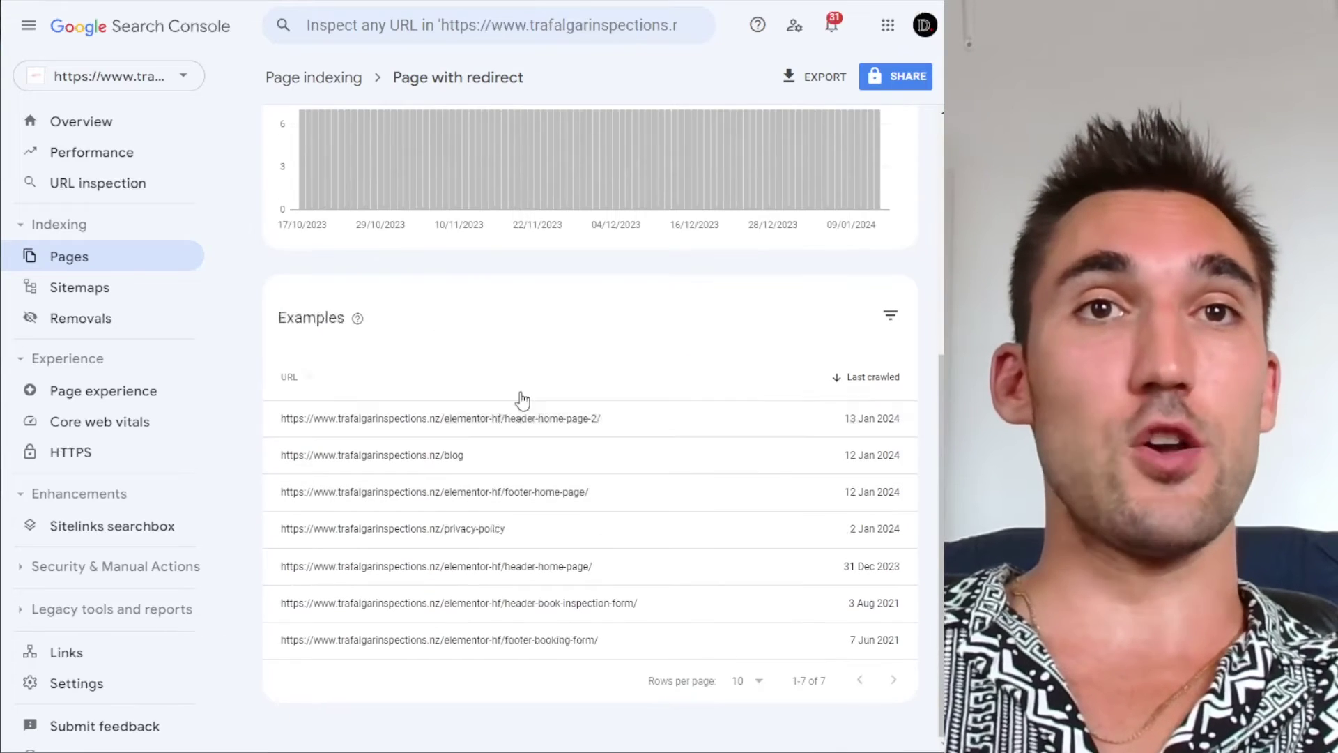
{"action": "key", "text": "alt+Left"}
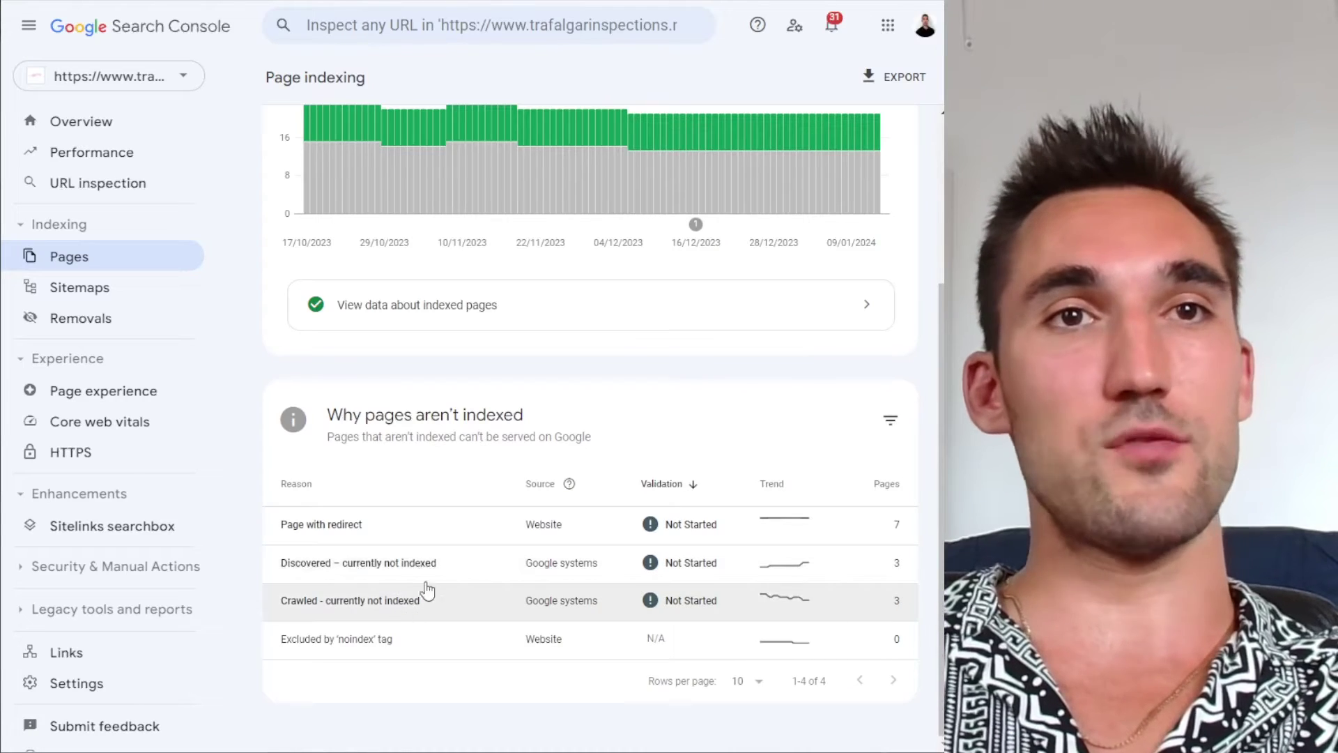
{"action": "left_click", "coordinate": [405, 603]}
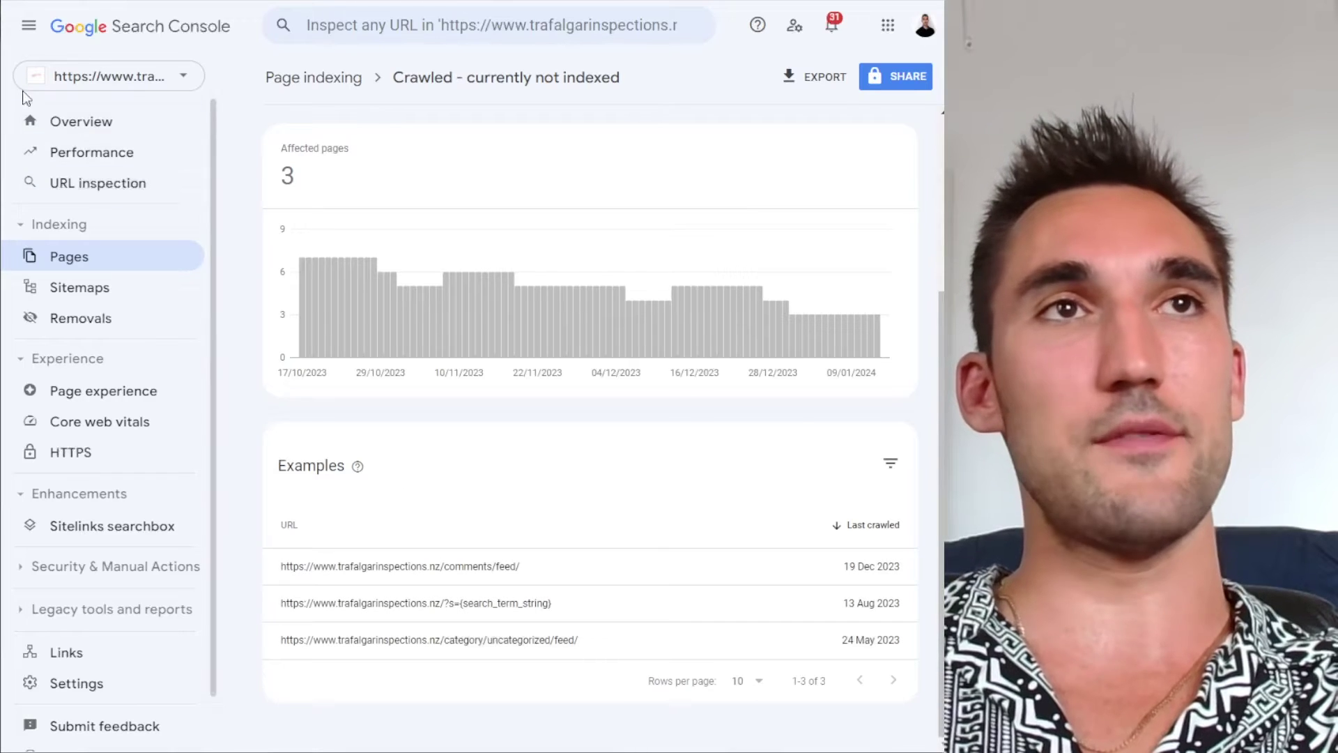
{"action": "key", "text": "alt+Left"}
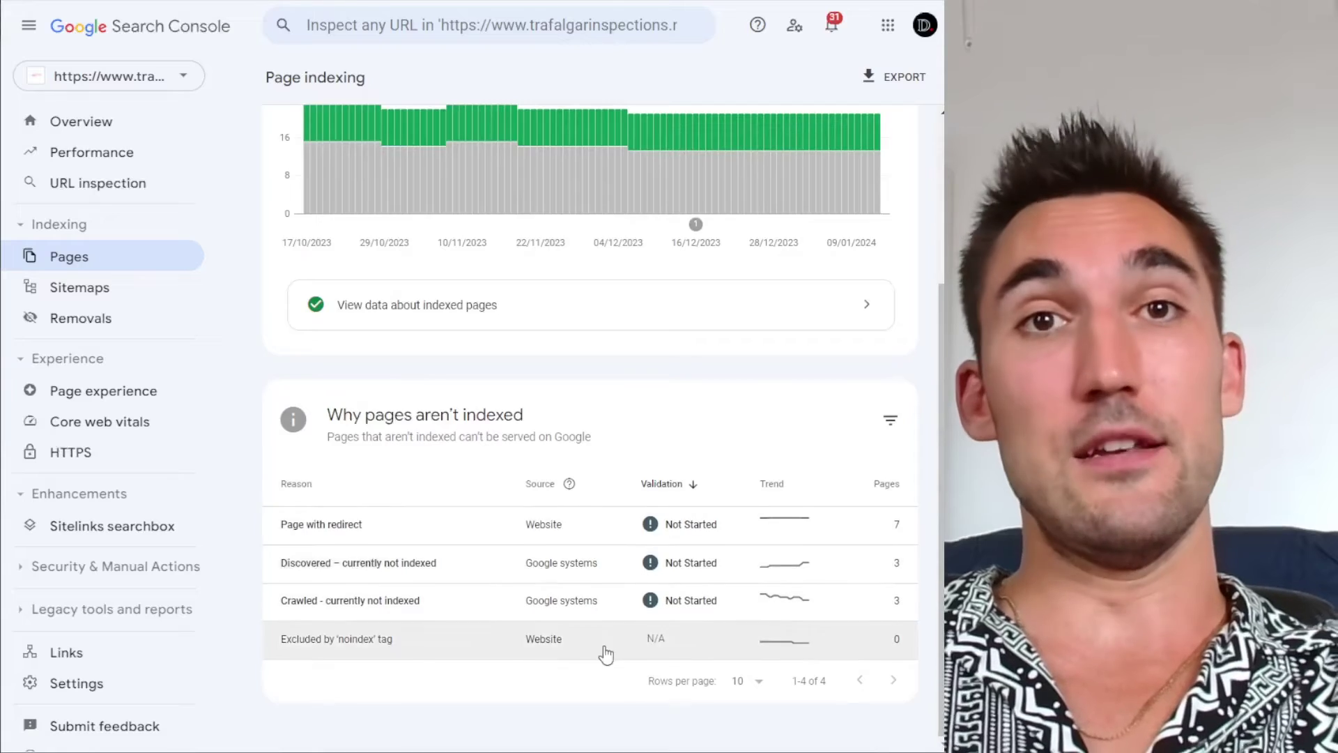
{"action": "scroll", "coordinate": [606, 622], "scroll_direction": "up", "scroll_amount": 3}
{"action": "scroll", "coordinate": [469, 606], "scroll_direction": "down", "scroll_amount": 3}
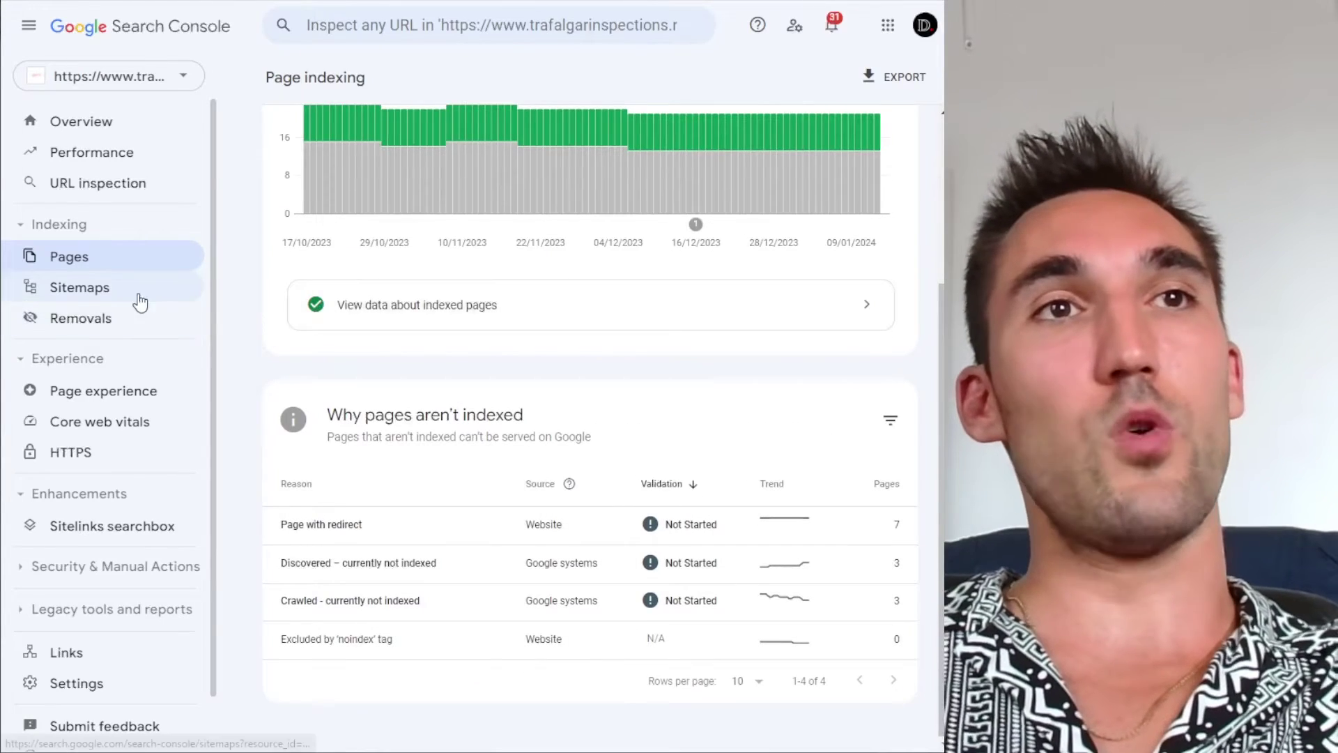
Step: Check the Sitemaps report's submitted sitemap index status, then move to Removals
{"action": "left_click", "coordinate": [101, 294]}
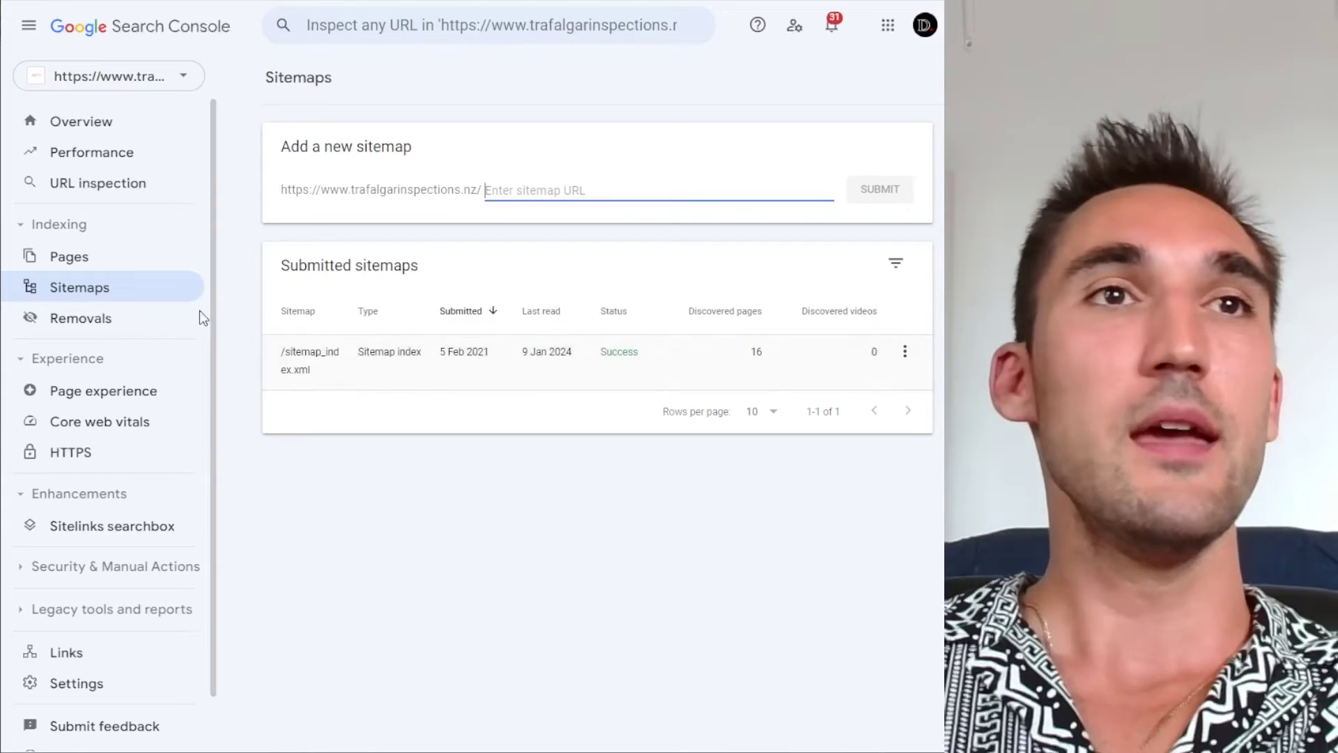
{"action": "left_click", "coordinate": [148, 319]}
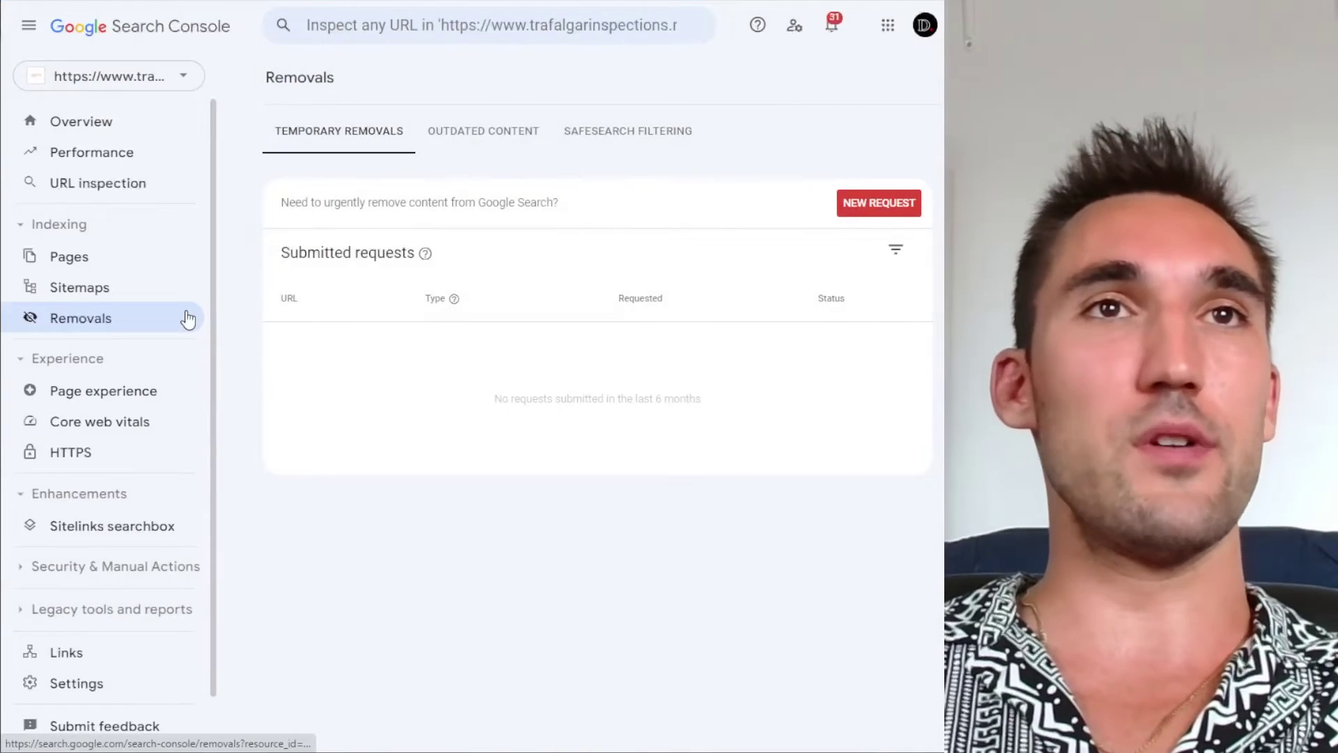
Step: Read the Removals page's urgent removal question, then move to Page experience
{"action": "left_click_drag", "start_coordinate": [342, 199], "coordinate": [279, 204]}
{"action": "left_click", "coordinate": [591, 202]}
{"action": "left_click", "coordinate": [524, 206]}
{"action": "left_click_drag", "start_coordinate": [631, 202], "coordinate": [277, 219]}
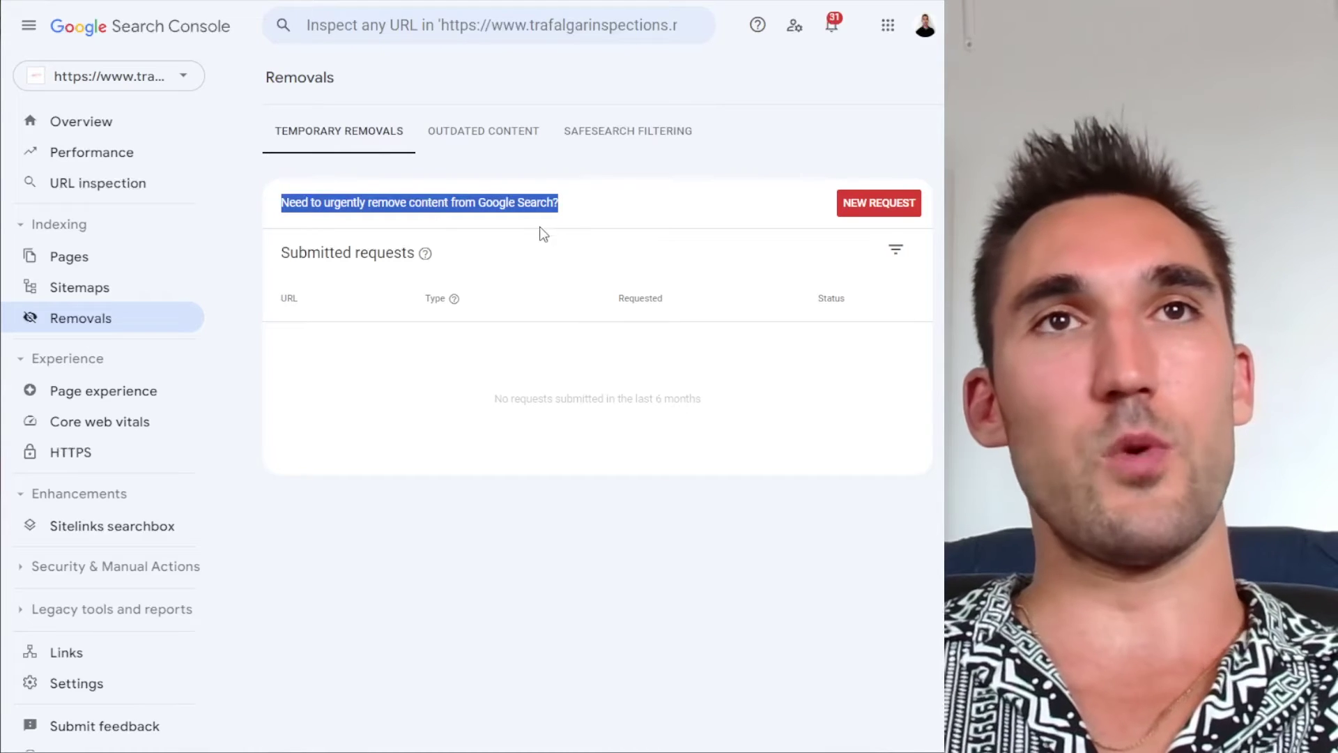
{"action": "left_click", "coordinate": [537, 219]}
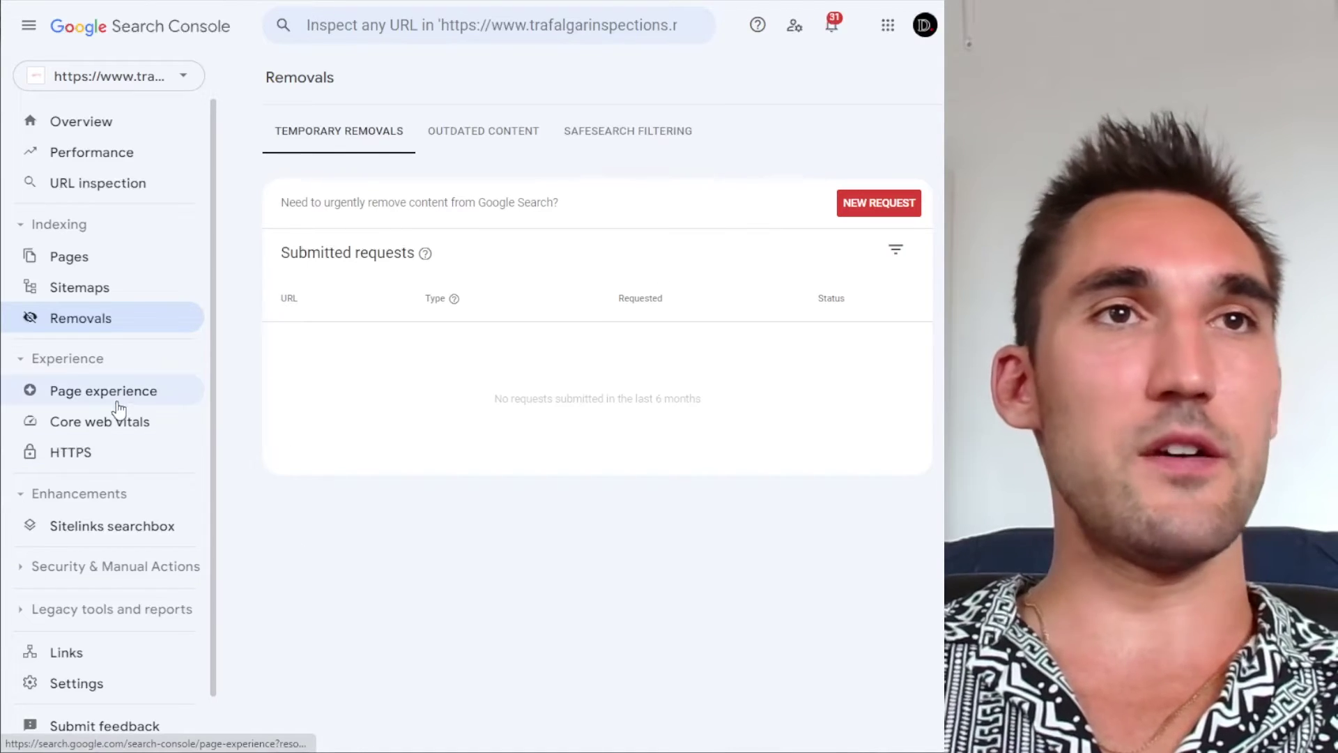
{"action": "left_click", "coordinate": [116, 403]}
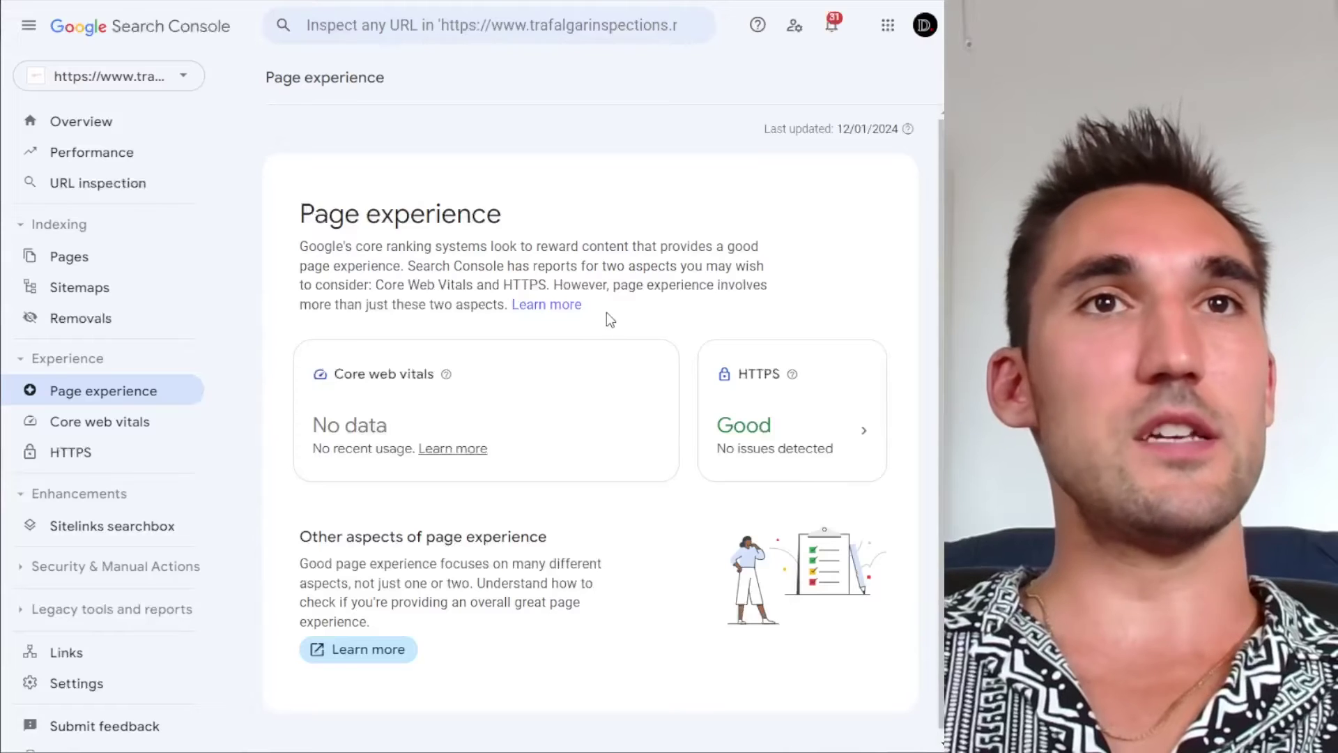
Step: Look over the Core web vitals Mobile and Desktop cards and dismiss the INP notice
{"action": "scroll", "coordinate": [602, 317], "scroll_direction": "down", "scroll_amount": 1}
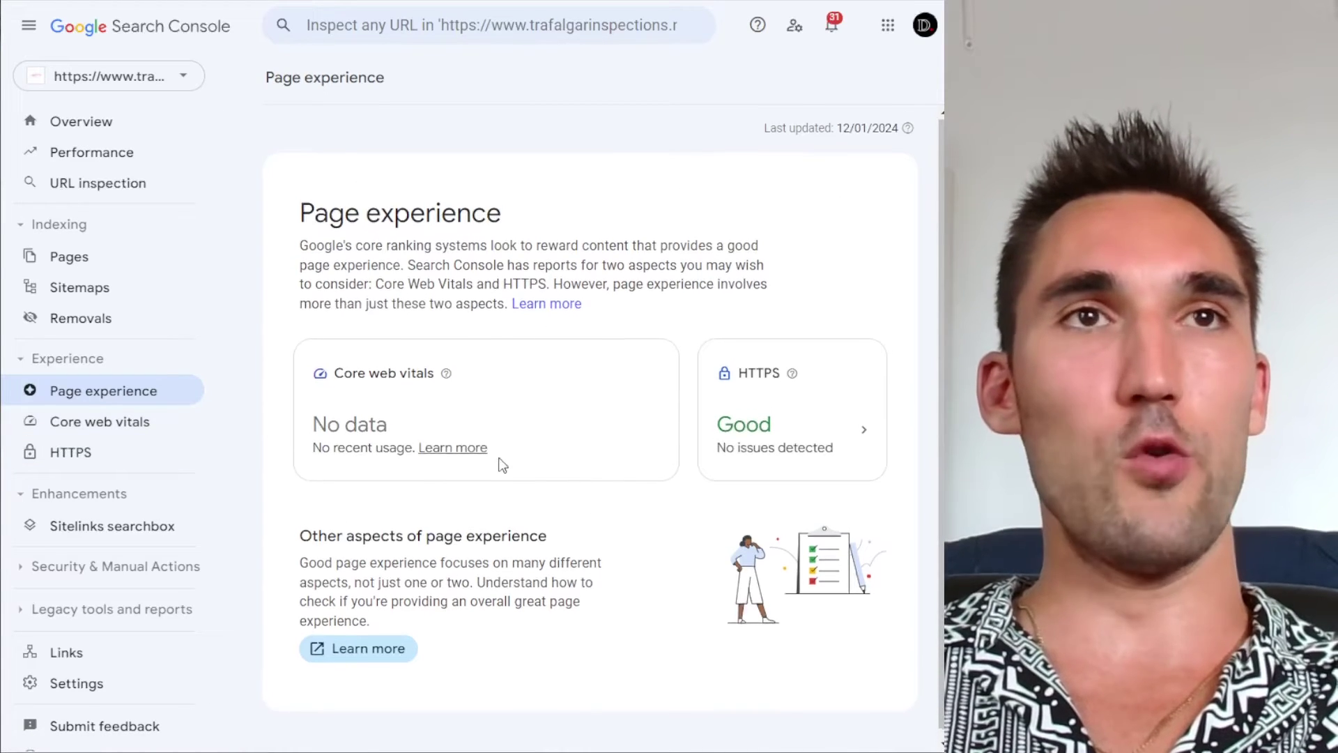
{"action": "left_click", "coordinate": [127, 422]}
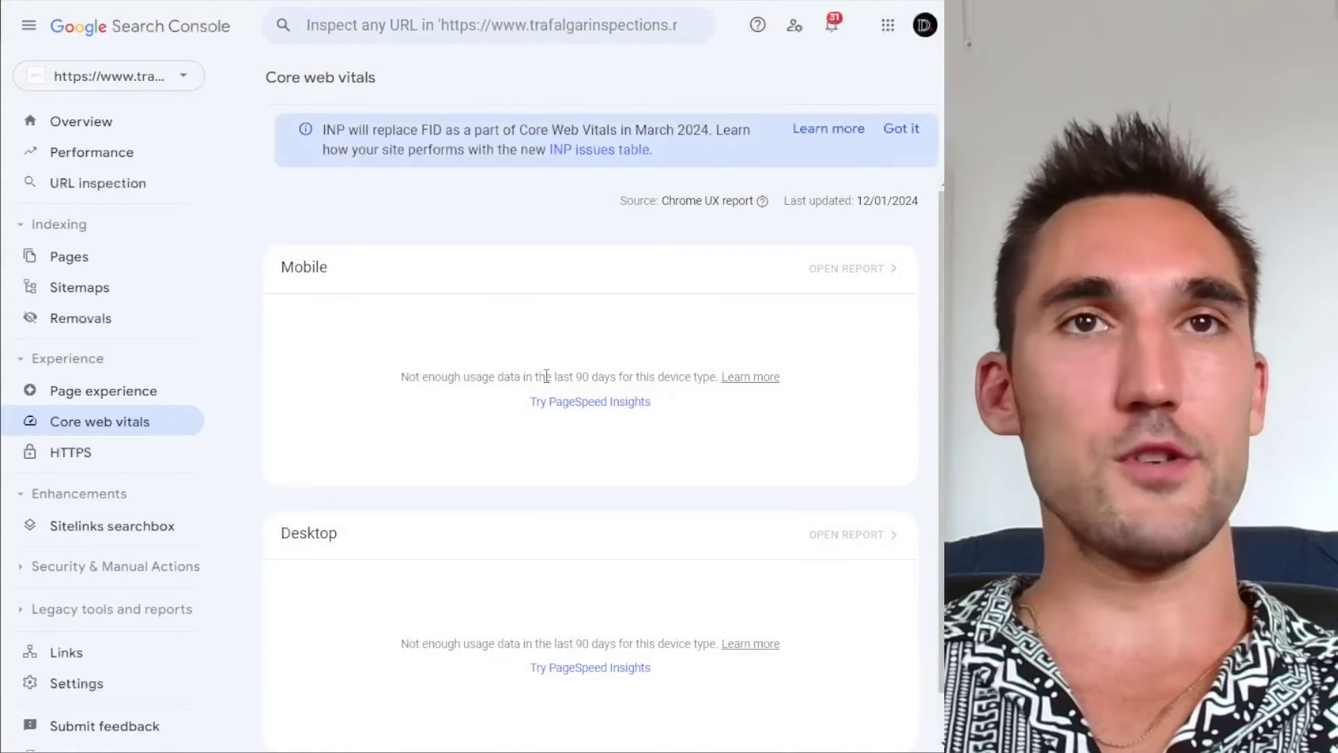
{"action": "left_click_drag", "start_coordinate": [389, 374], "coordinate": [558, 358]}
{"action": "left_click", "coordinate": [436, 311]}
{"action": "scroll", "coordinate": [407, 448], "scroll_direction": "down", "scroll_amount": 1}
{"action": "scroll", "coordinate": [407, 450], "scroll_direction": "up", "scroll_amount": 1}
{"action": "scroll", "coordinate": [407, 453], "scroll_direction": "up", "scroll_amount": 1}
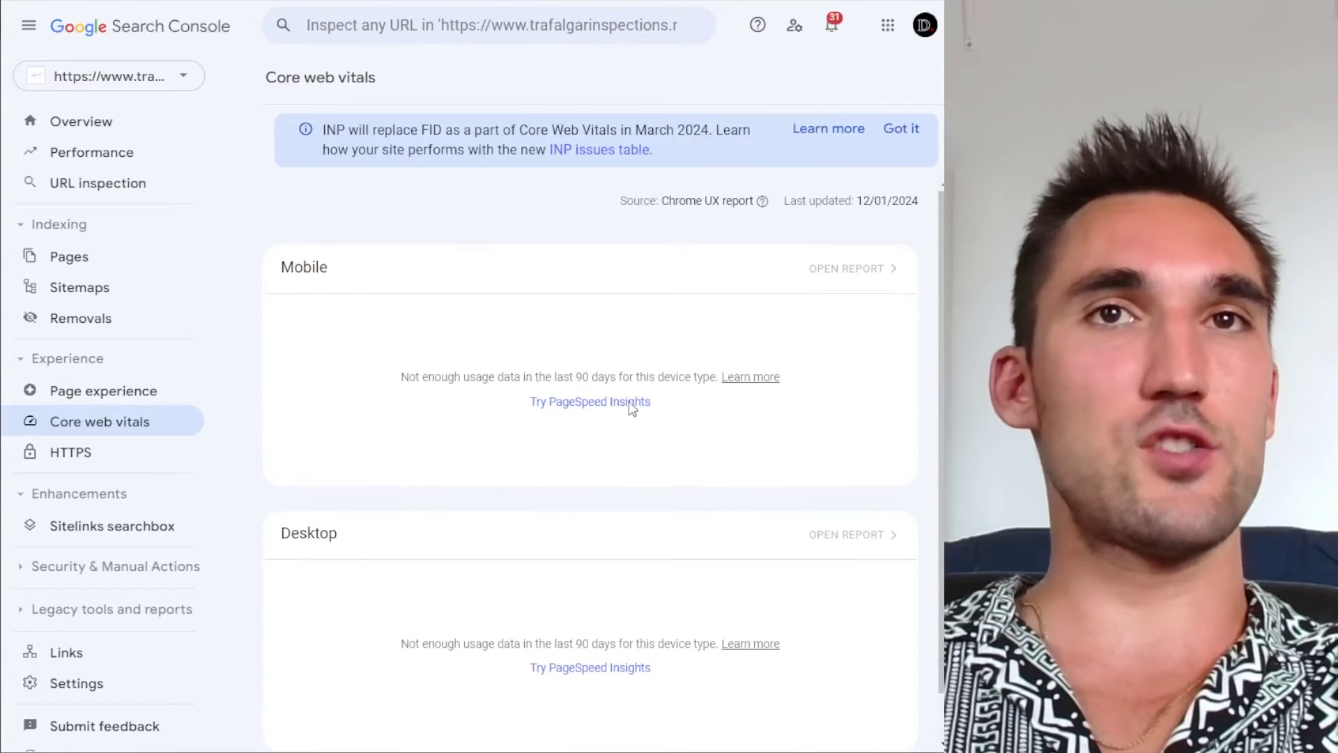
{"action": "left_click", "coordinate": [917, 140]}
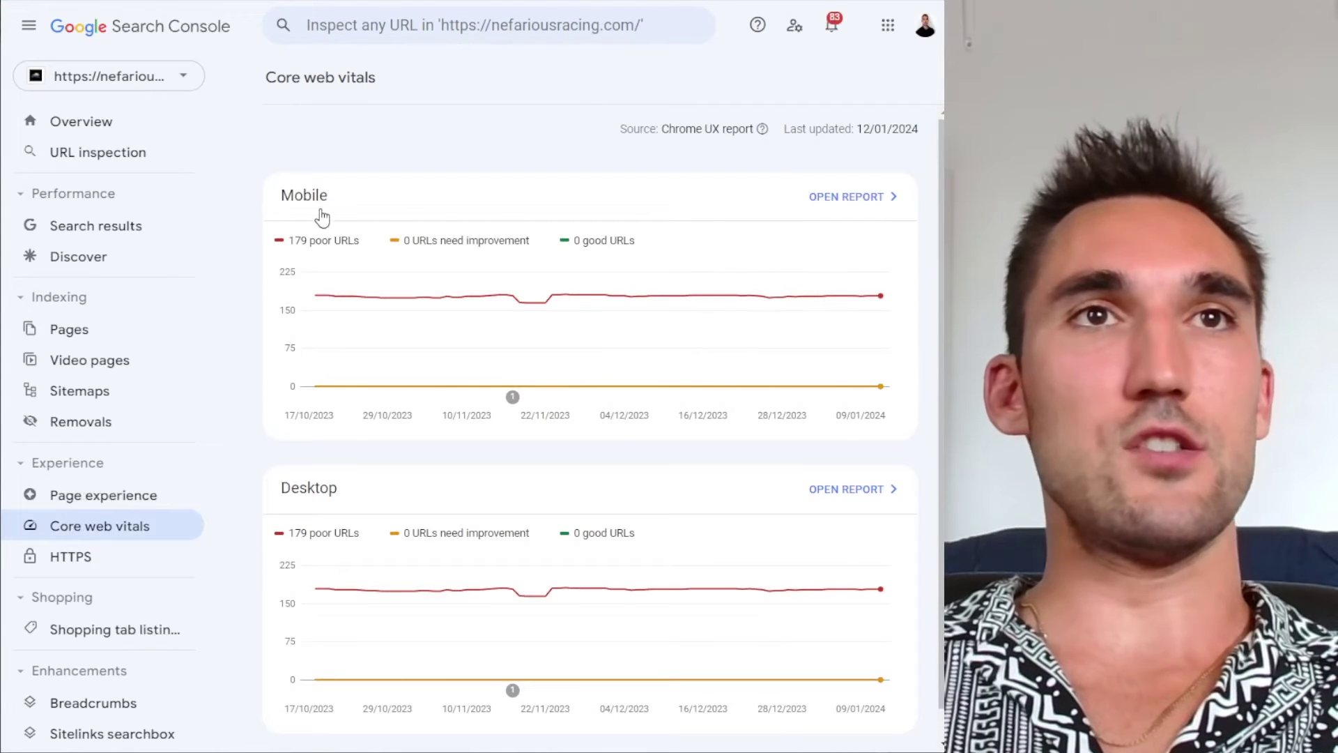
Step: Open the detailed mobile Core web vitals report for nefariousracing.com
{"action": "scroll", "coordinate": [377, 273], "scroll_direction": "down", "scroll_amount": 1}
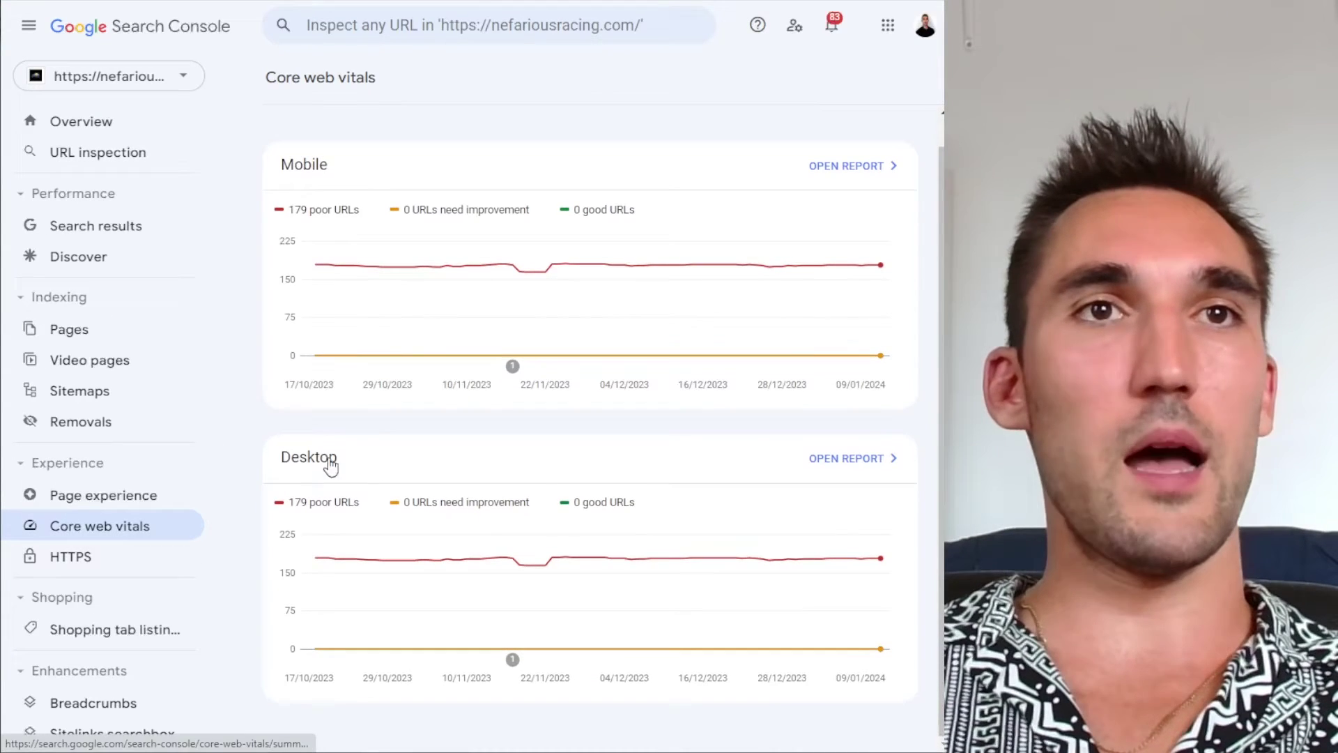
{"action": "scroll", "coordinate": [434, 261], "scroll_direction": "up", "scroll_amount": 1}
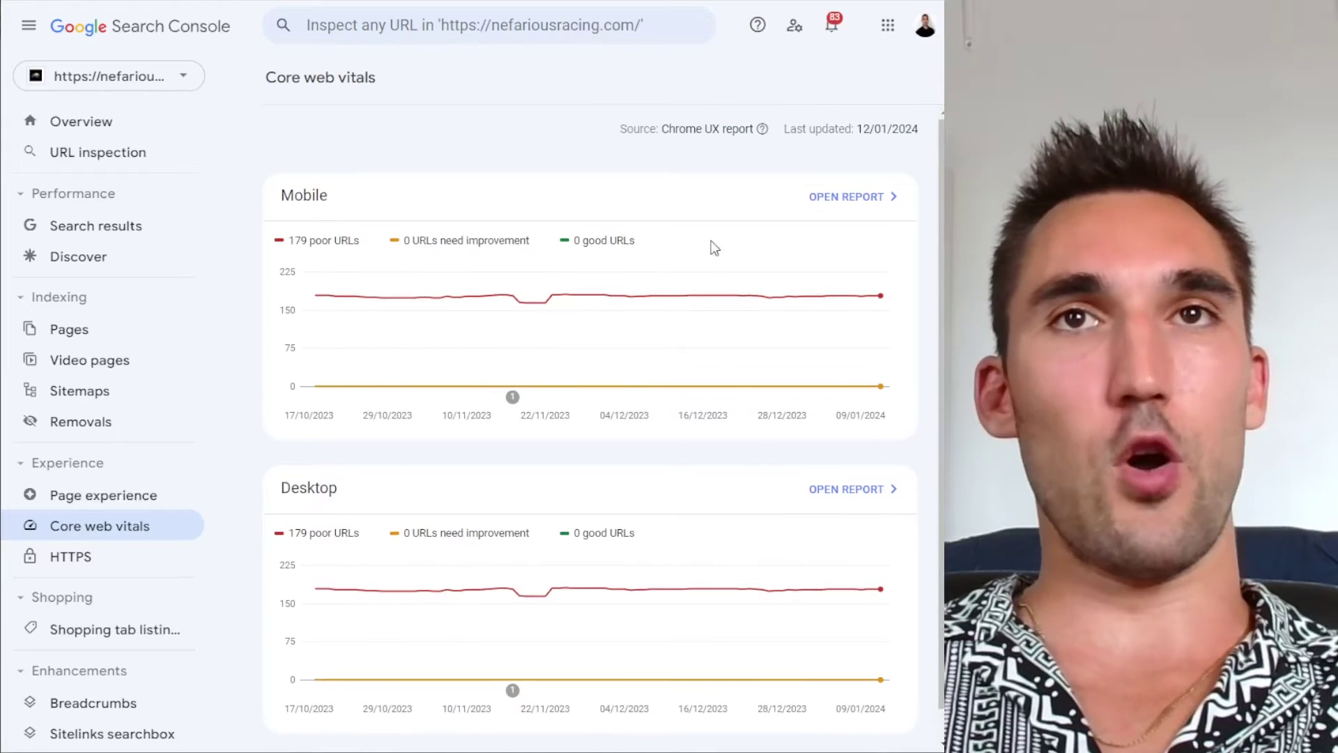
{"action": "left_click", "coordinate": [838, 202]}
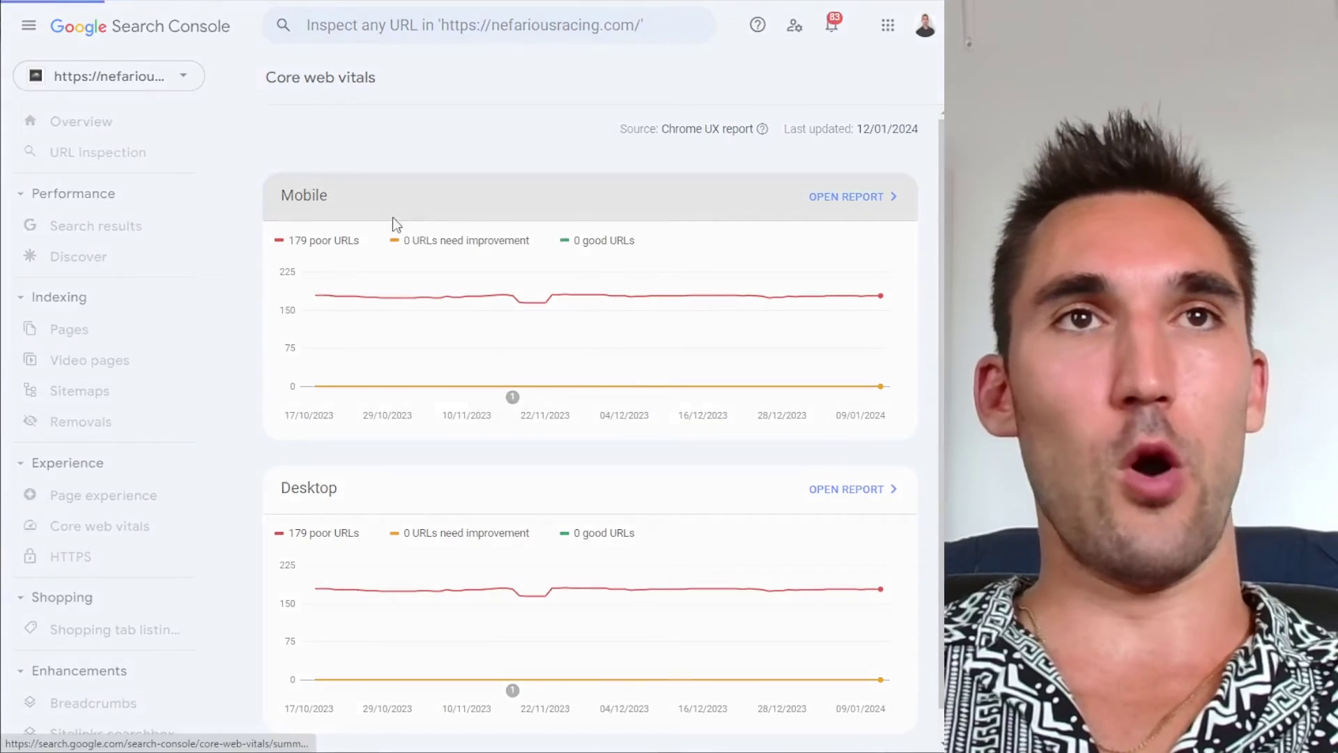
{"action": "scroll", "coordinate": [359, 348], "scroll_direction": "down", "scroll_amount": 6}
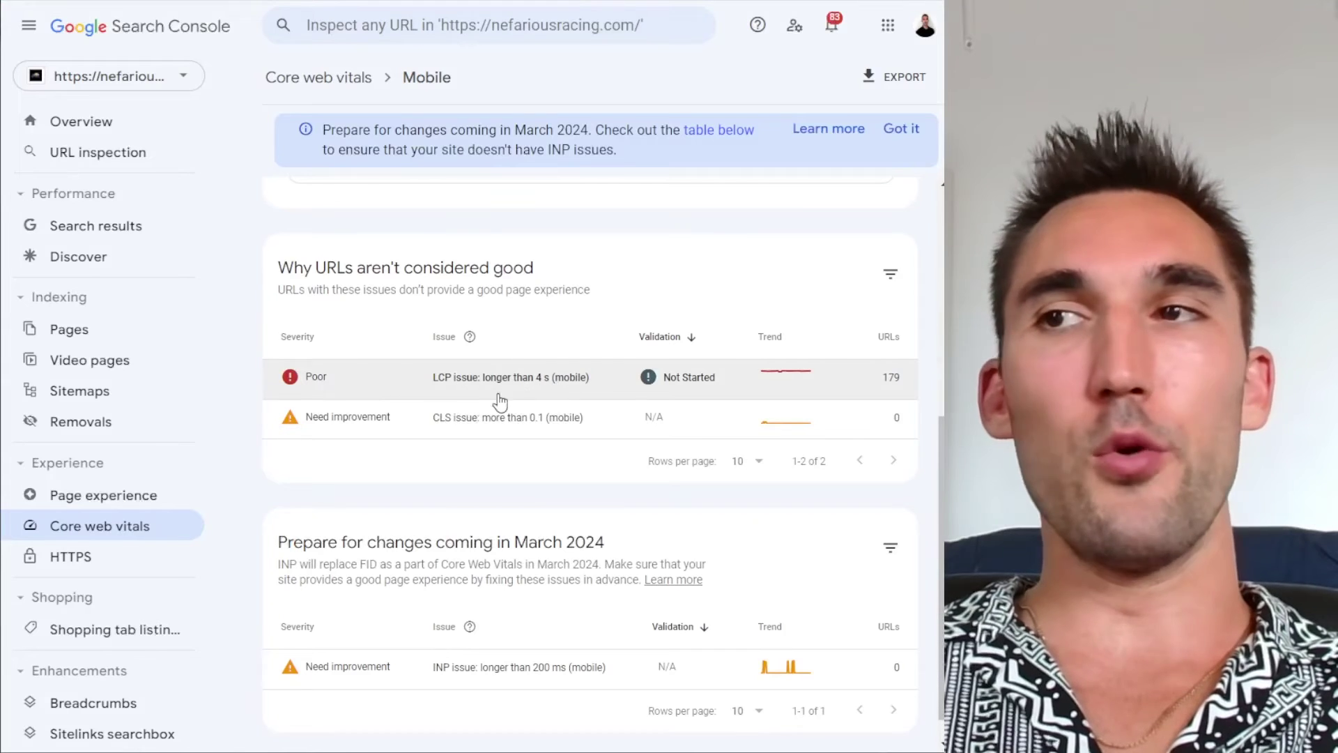
{"action": "scroll", "coordinate": [525, 597], "scroll_direction": "down", "scroll_amount": 1}
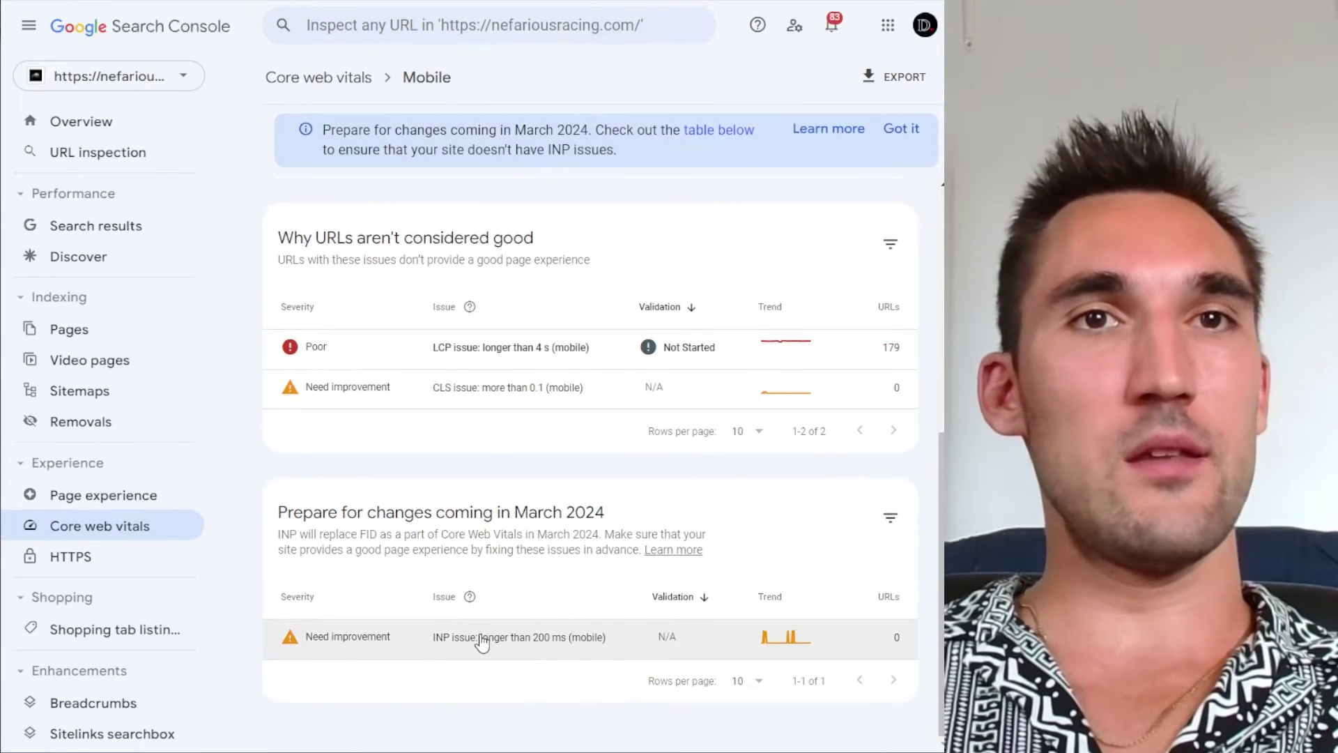
{"action": "scroll", "coordinate": [645, 646], "scroll_direction": "up", "scroll_amount": 3}
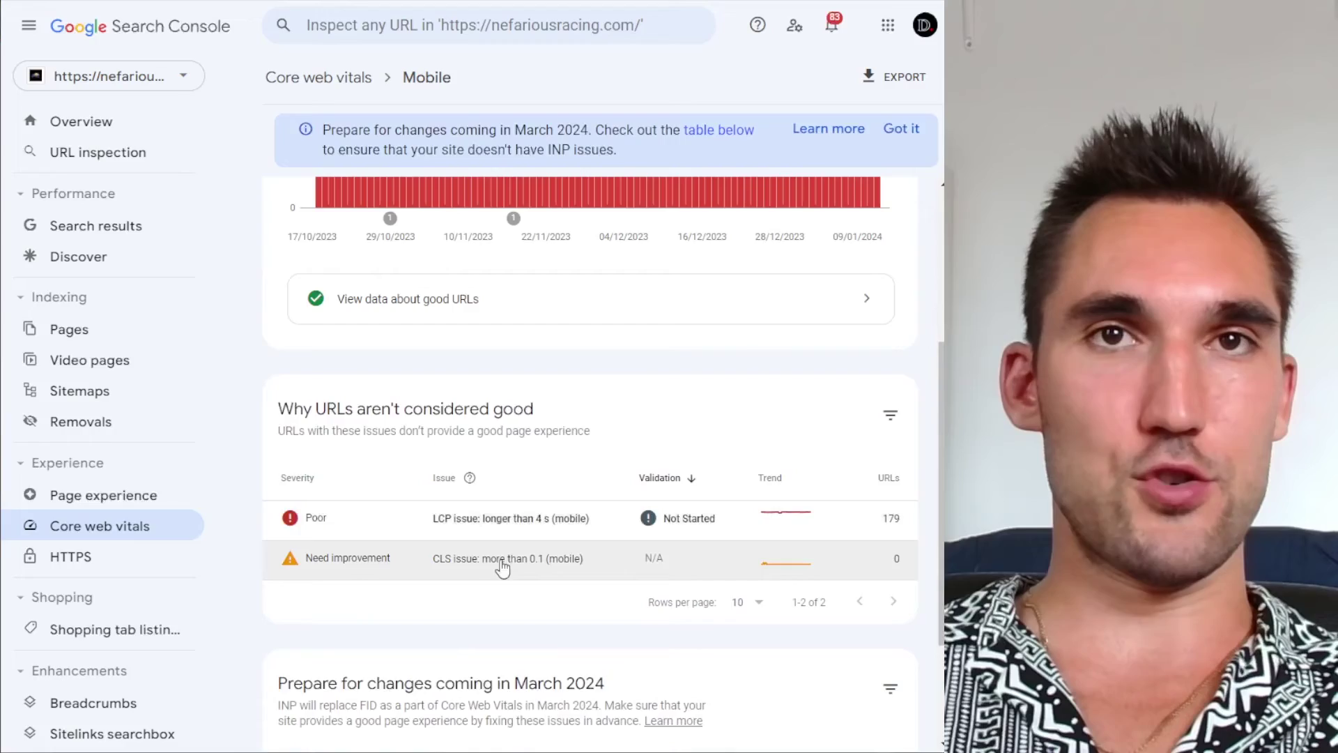
Step: Inspect the URL groups affected by the 'LCP issue: longer than 4 s'
{"action": "left_click", "coordinate": [499, 565]}
{"action": "scroll", "coordinate": [483, 458], "scroll_direction": "down", "scroll_amount": 4}
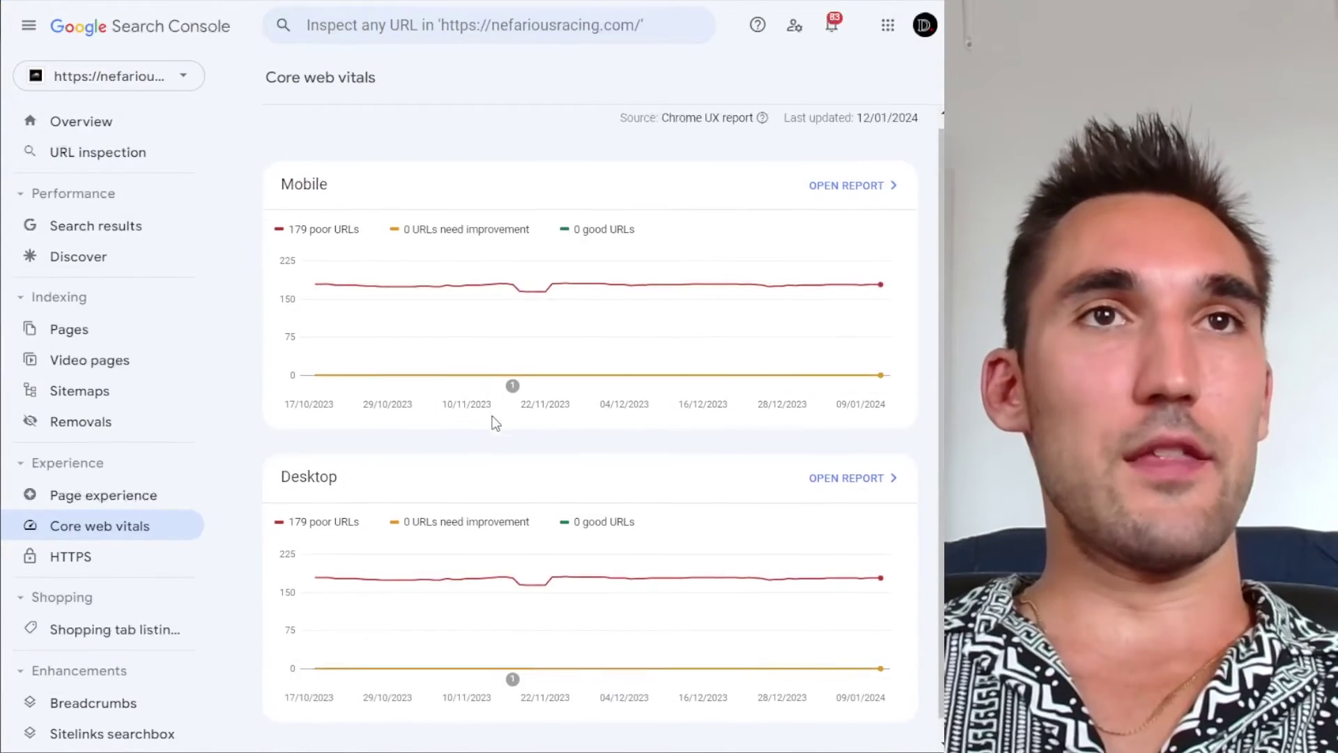
{"action": "scroll", "coordinate": [493, 418], "scroll_direction": "down", "scroll_amount": 1}
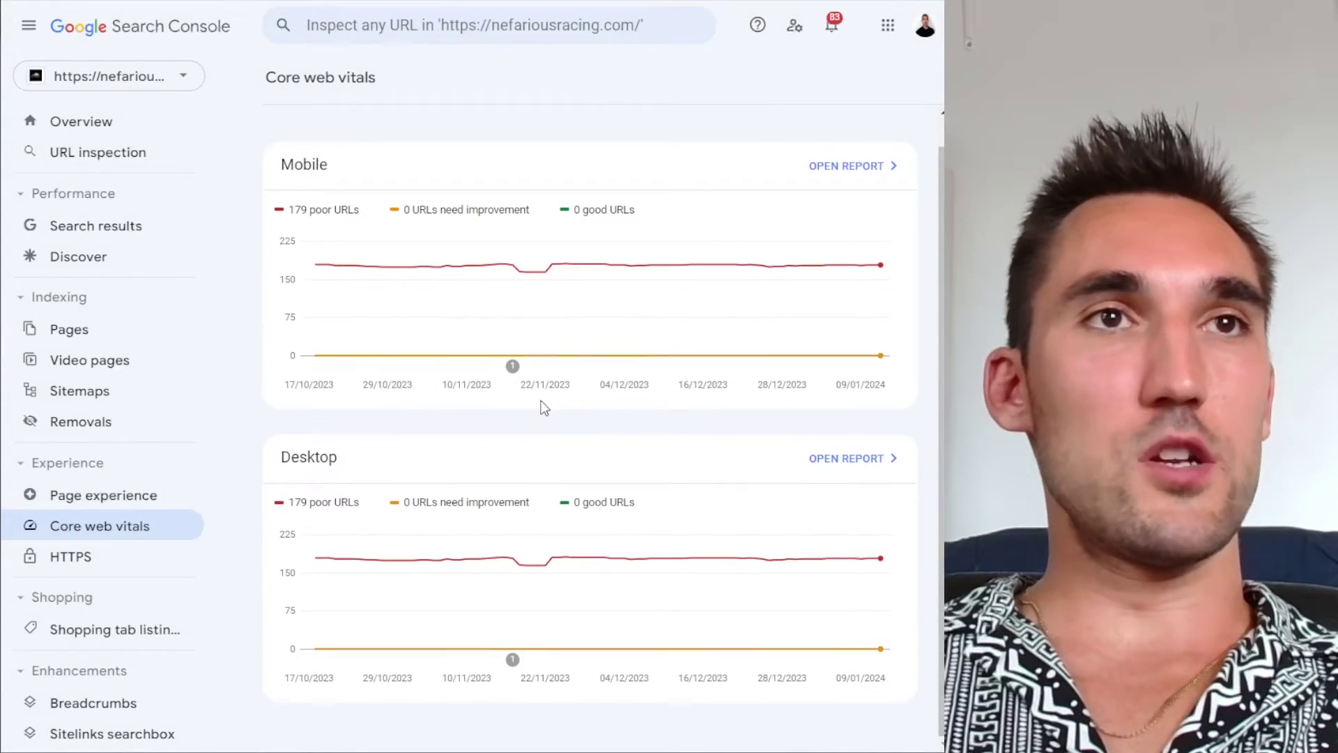
{"action": "left_click", "coordinate": [82, 556]}
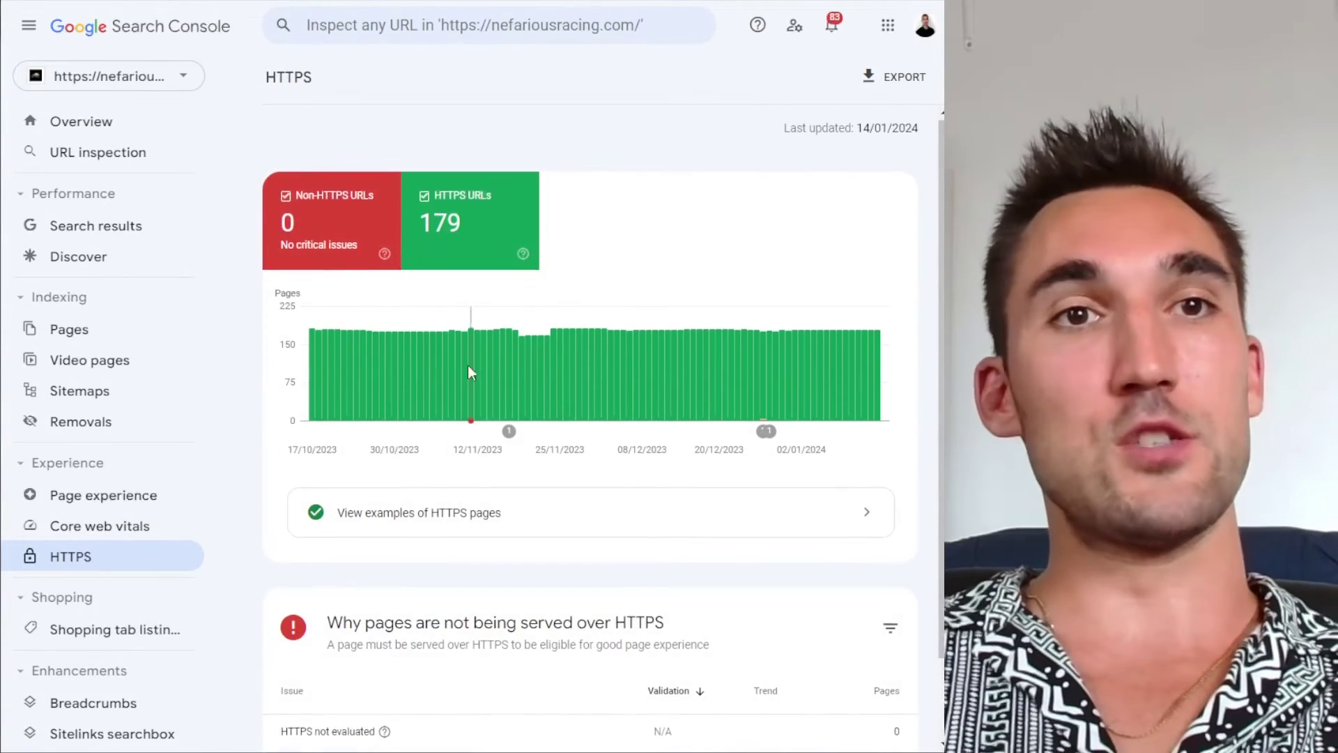
Step: Review the HTTPS report's counts: 179 HTTPS URLs and 0 non-HTTPS URLs
{"action": "scroll", "coordinate": [437, 526], "scroll_direction": "down", "scroll_amount": 2}
{"action": "scroll", "coordinate": [344, 634], "scroll_direction": "up", "scroll_amount": 2}
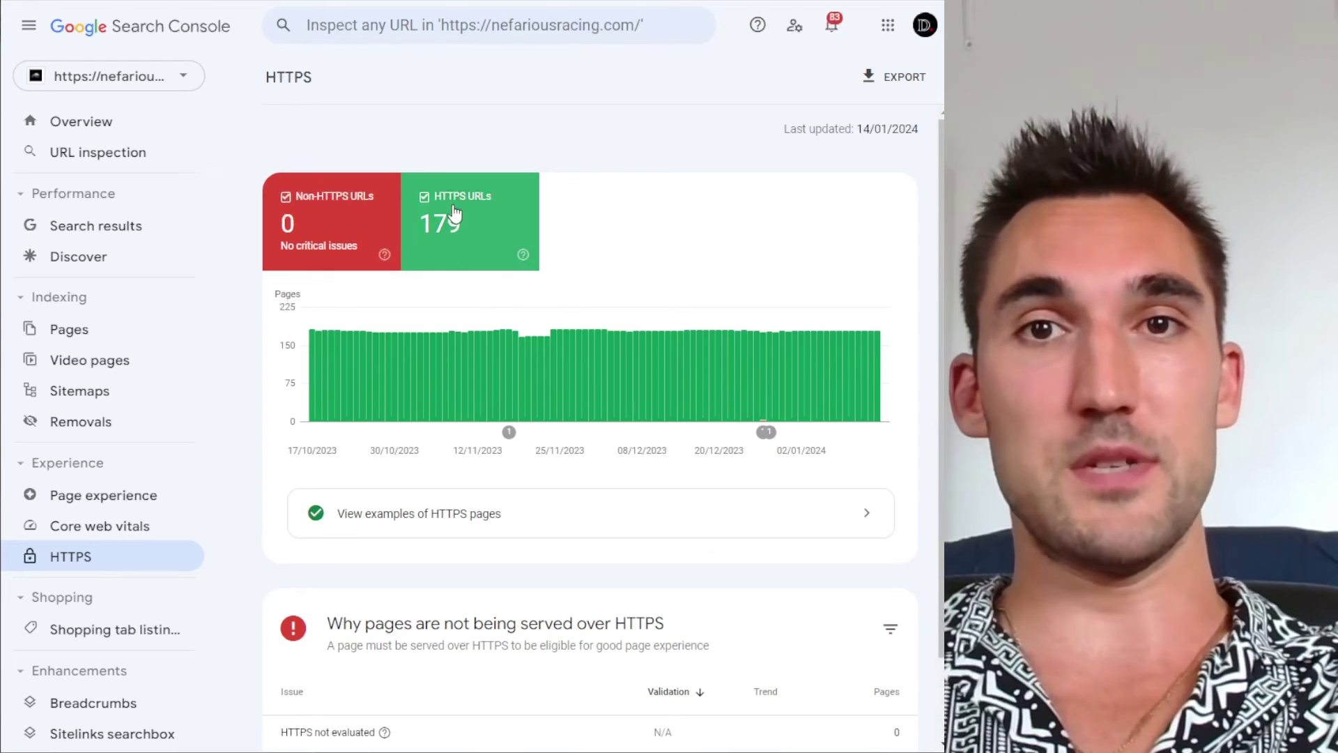
{"action": "scroll", "coordinate": [123, 305], "scroll_direction": "down", "scroll_amount": 4}
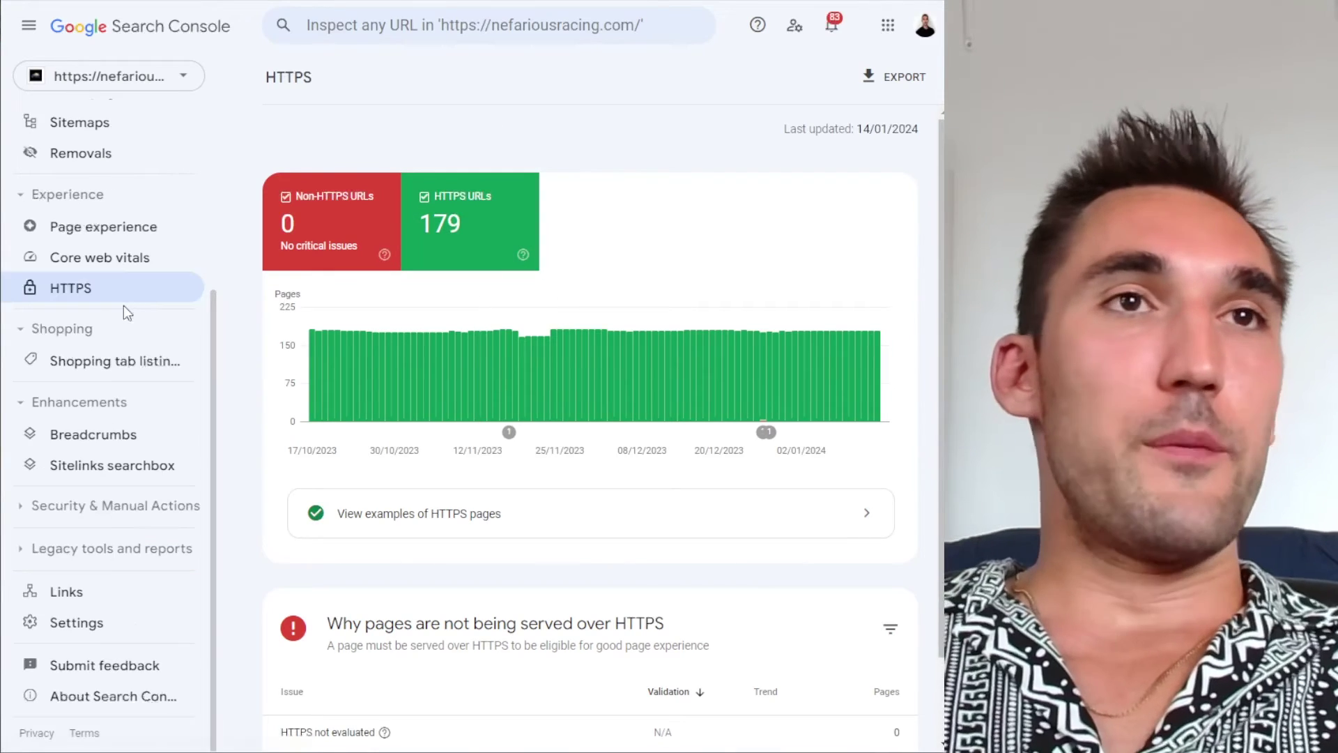
{"action": "left_click", "coordinate": [103, 362]}
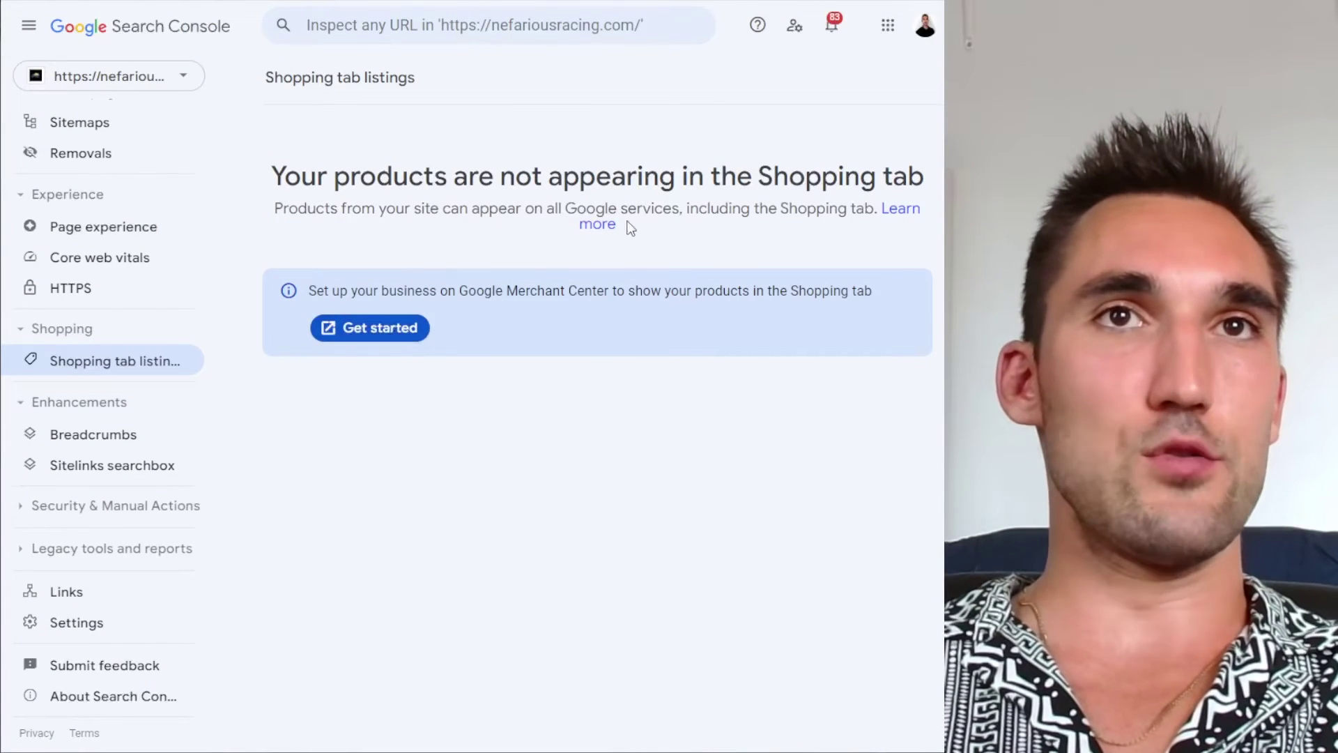
Step: Check Shopping tab listings and Sitelinks searchbox, ending on Breadcrumbs with 179 valid items
{"action": "left_click_drag", "start_coordinate": [327, 172], "coordinate": [802, 178]}
{"action": "left_click", "coordinate": [802, 178]}
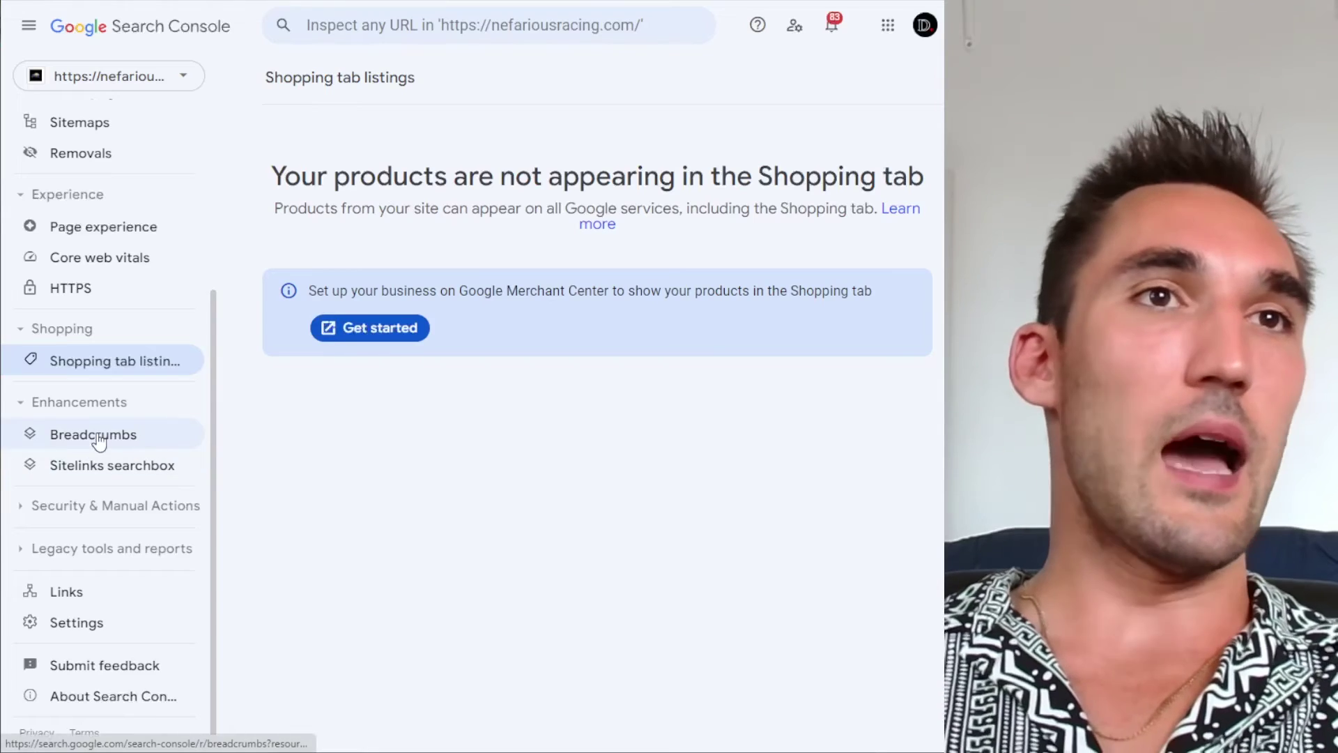
{"action": "left_click", "coordinate": [99, 436]}
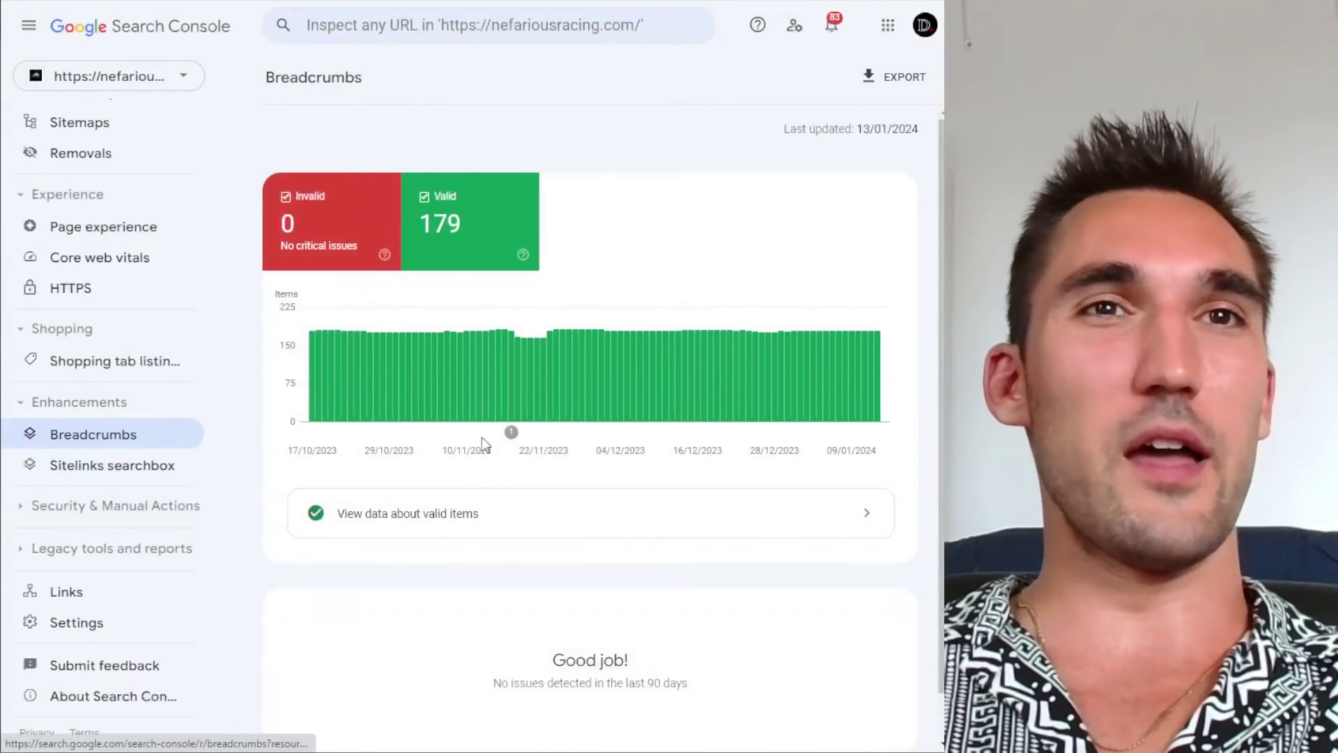
{"action": "left_click", "coordinate": [112, 465]}
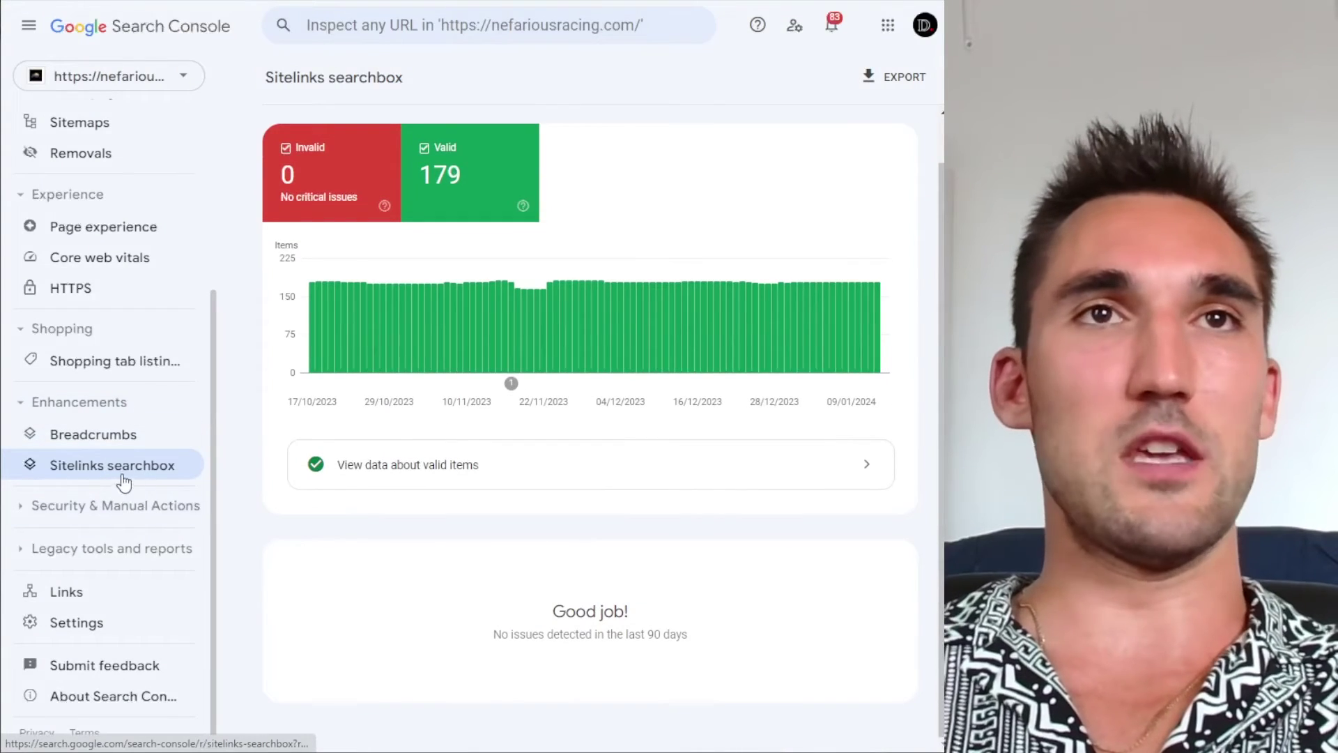
{"action": "left_click", "coordinate": [126, 437]}
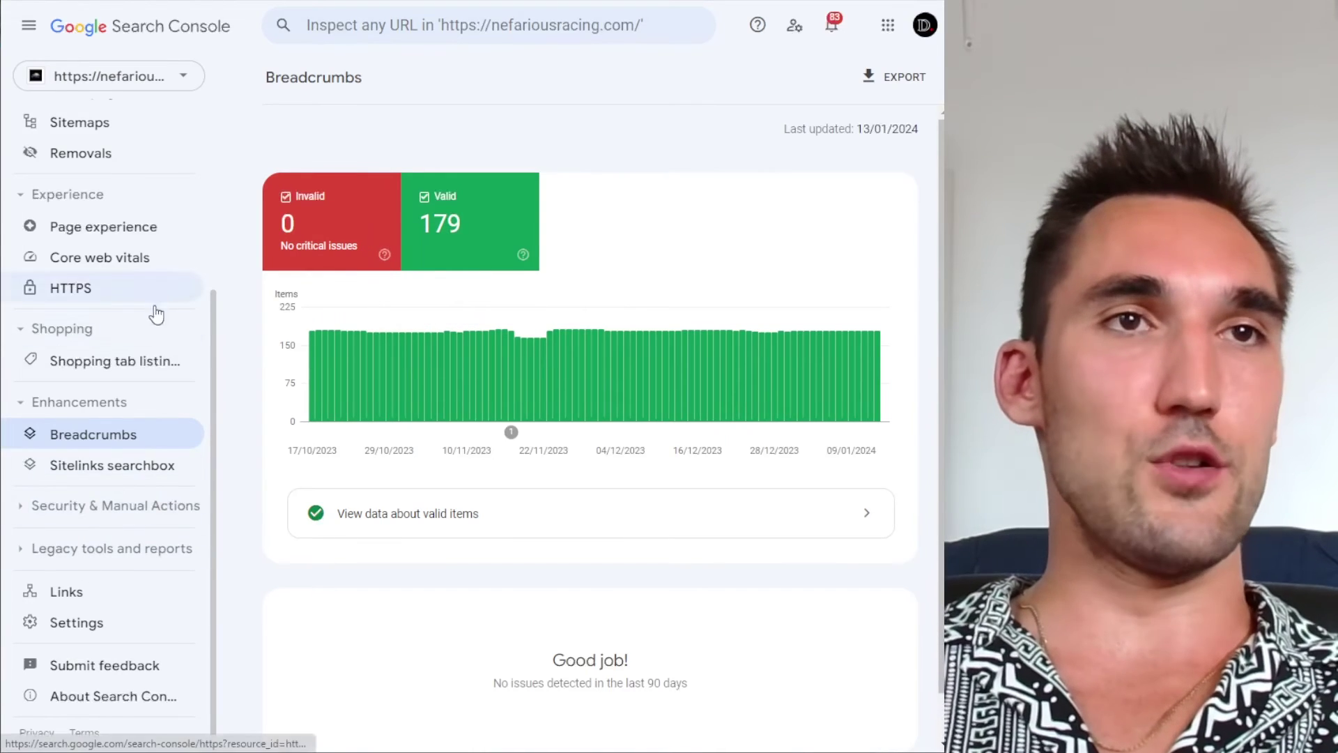
Step: Open Manual actions under Security & Manual Actions and confirm its 'No issues detected' message
{"action": "left_click", "coordinate": [159, 512]}
{"action": "scroll", "coordinate": [110, 493], "scroll_direction": "down", "scroll_amount": 1}
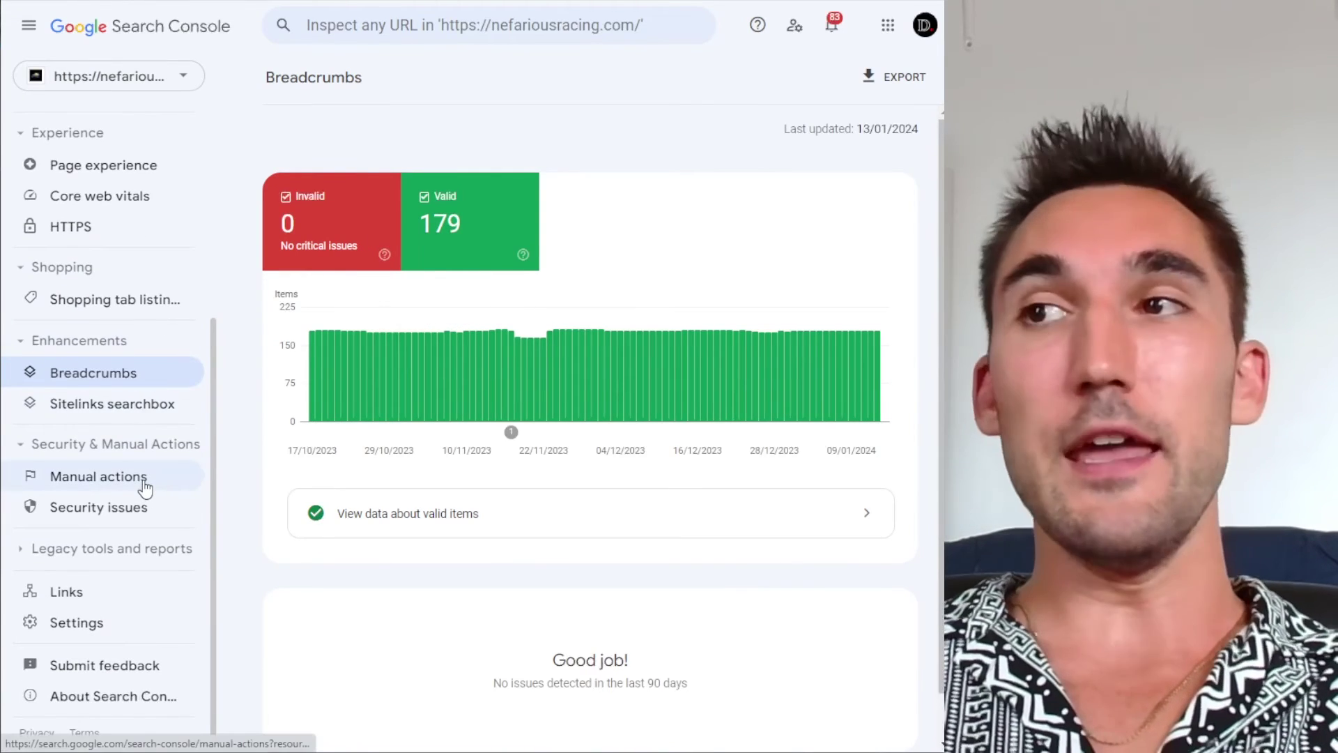
{"action": "left_click", "coordinate": [144, 479]}
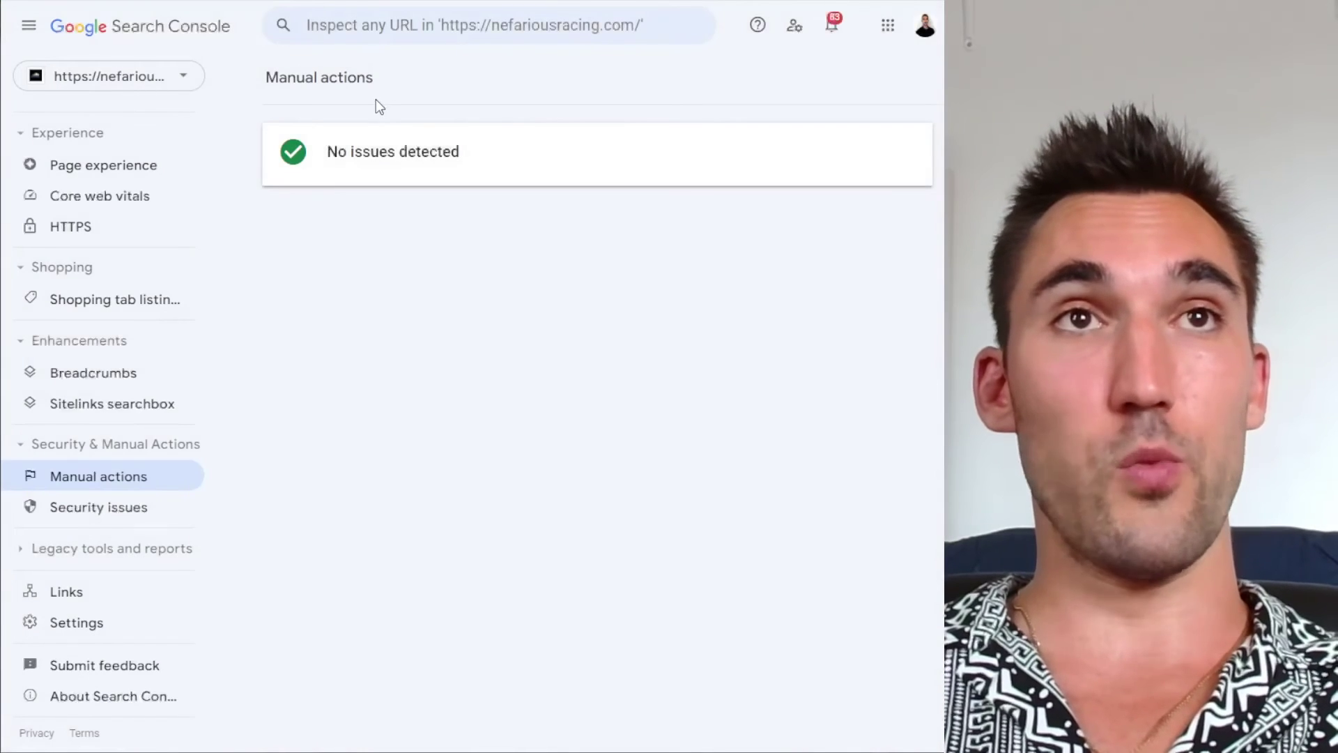
{"action": "left_click_drag", "start_coordinate": [315, 159], "coordinate": [282, 168]}
{"action": "left_click", "coordinate": [282, 168]}
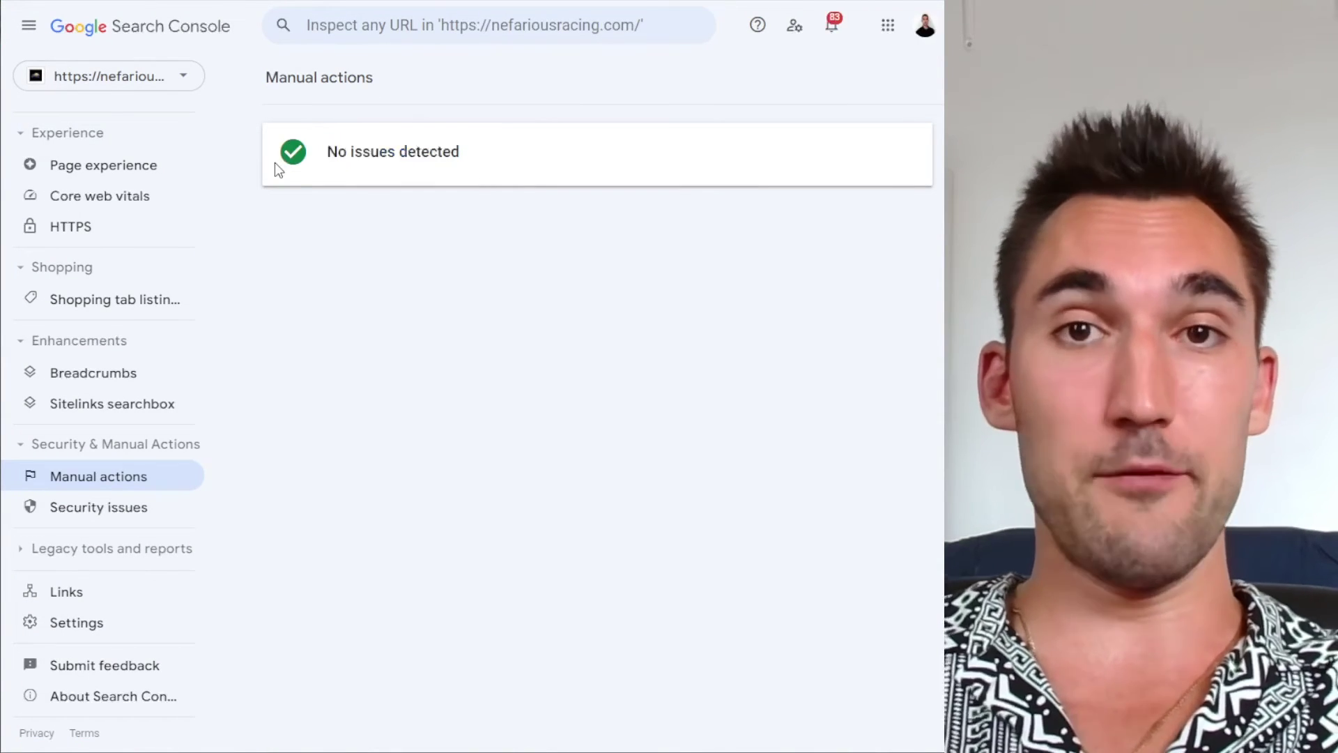
{"action": "left_click_drag", "start_coordinate": [276, 165], "coordinate": [687, 189]}
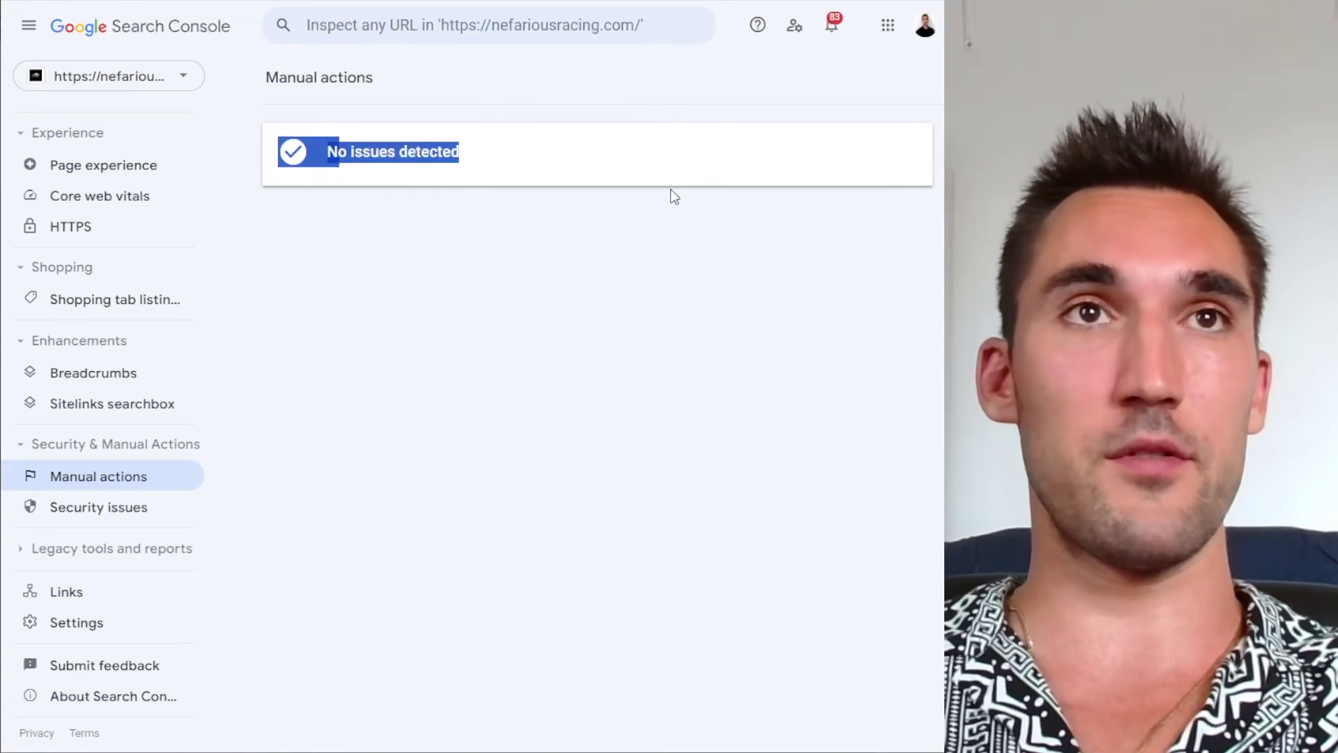
{"action": "left_click", "coordinate": [542, 160]}
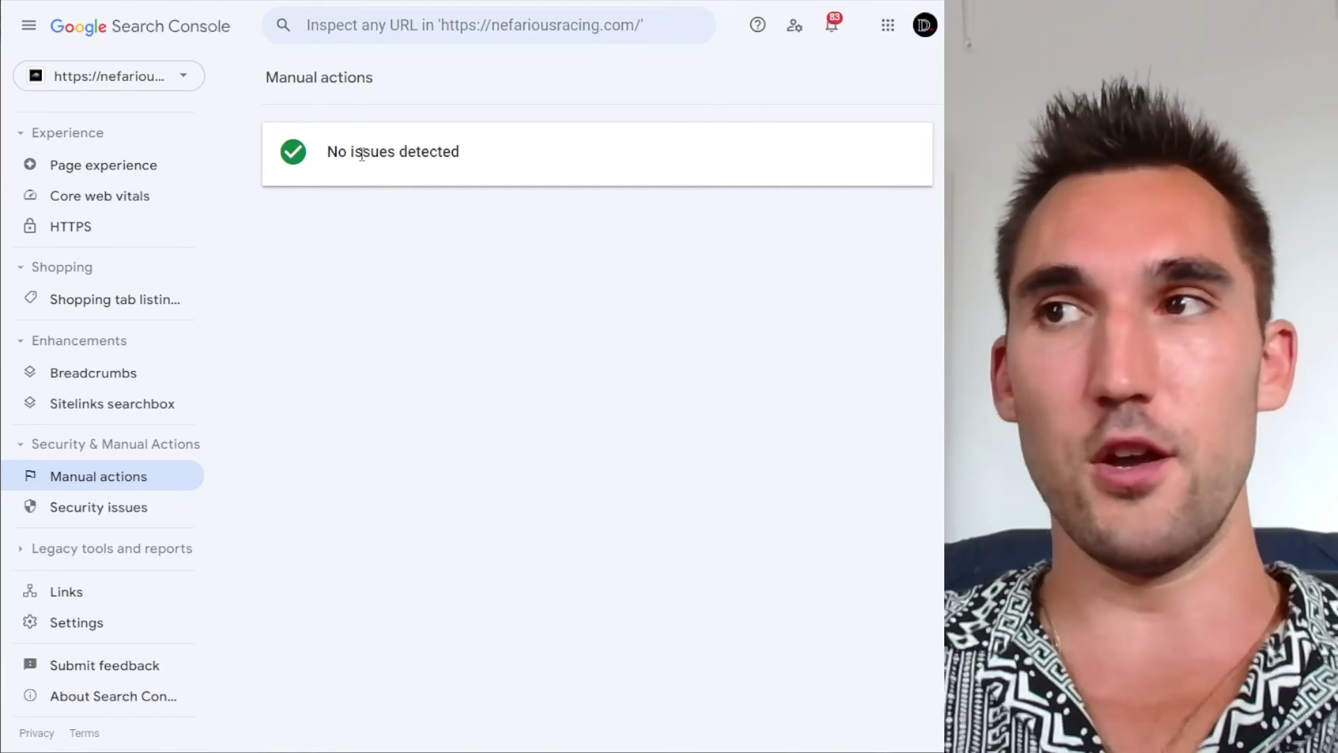
Step: Open Security issues and verify the report reads 'No issues detected' for the site
{"action": "left_click", "coordinate": [129, 519]}
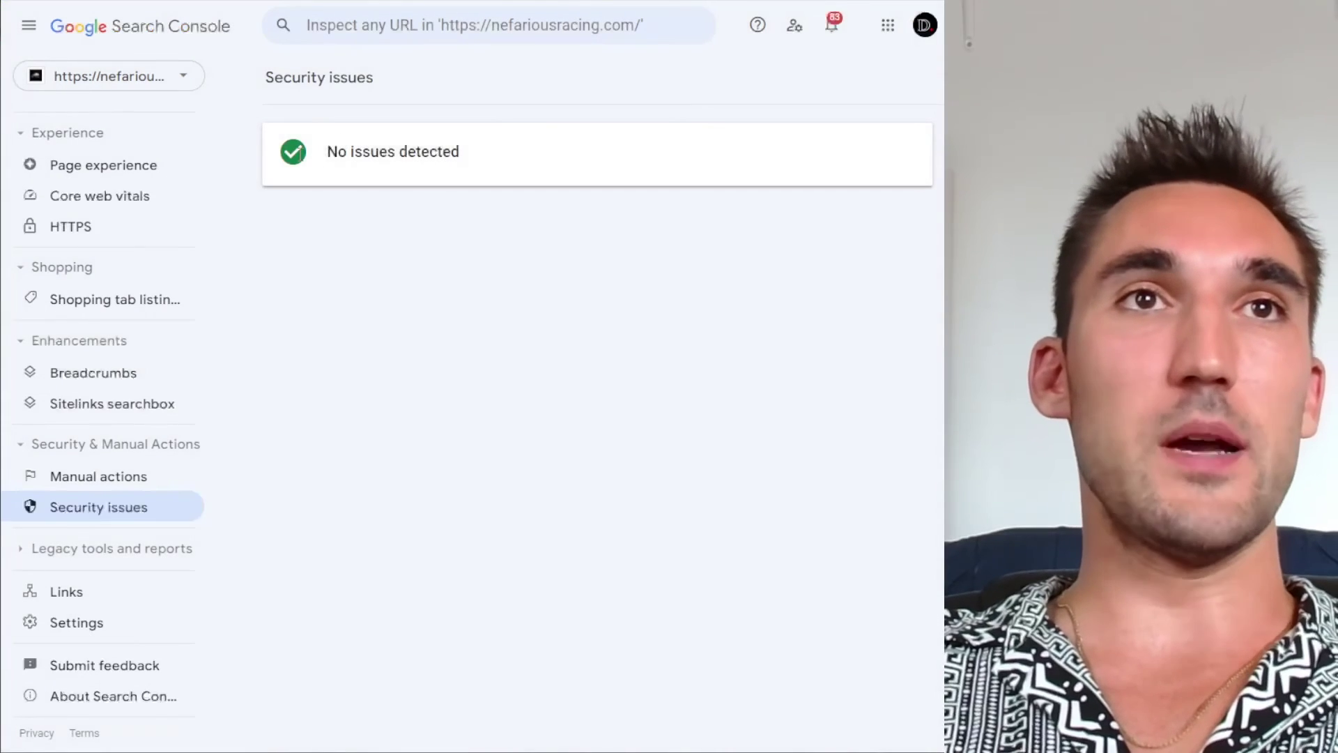
{"action": "left_click_drag", "start_coordinate": [278, 150], "coordinate": [248, 164]}
{"action": "left_click", "coordinate": [512, 150]}
{"action": "left_click", "coordinate": [282, 167]}
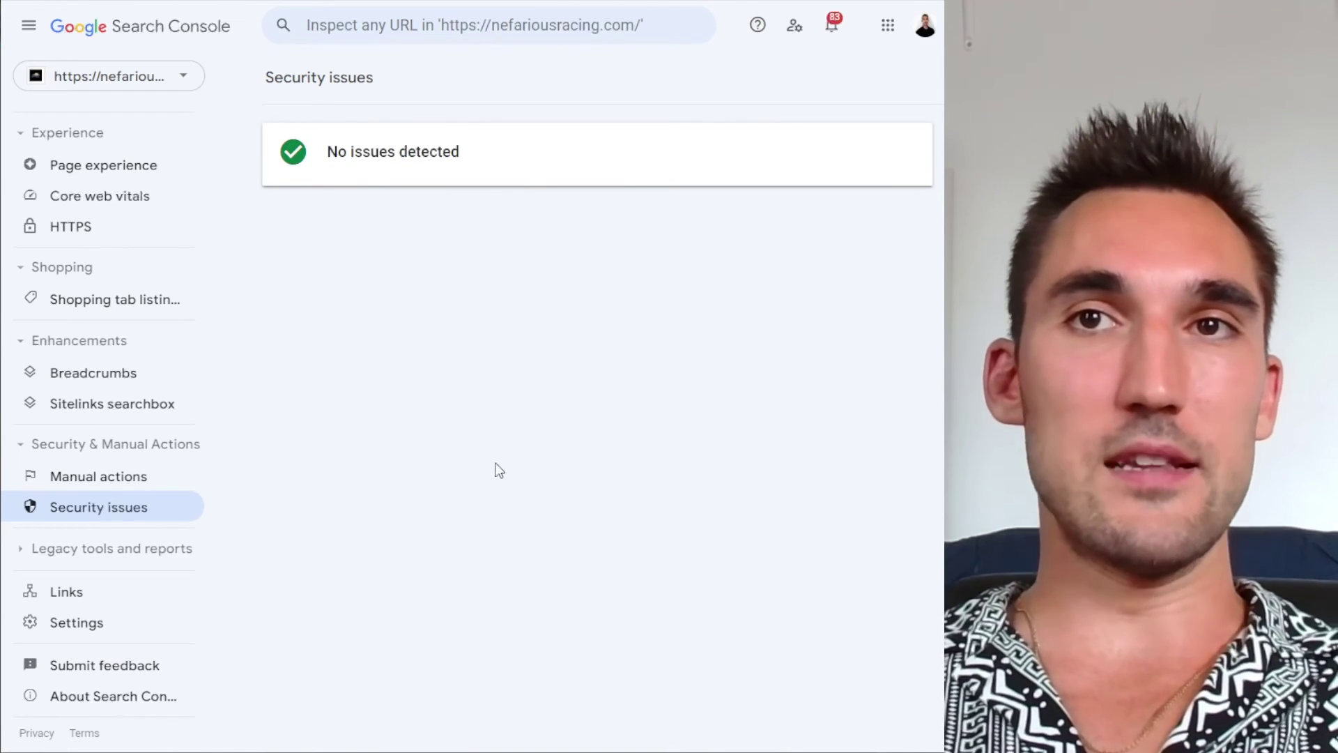
{"action": "scroll", "coordinate": [122, 514], "scroll_direction": "up", "scroll_amount": 5}
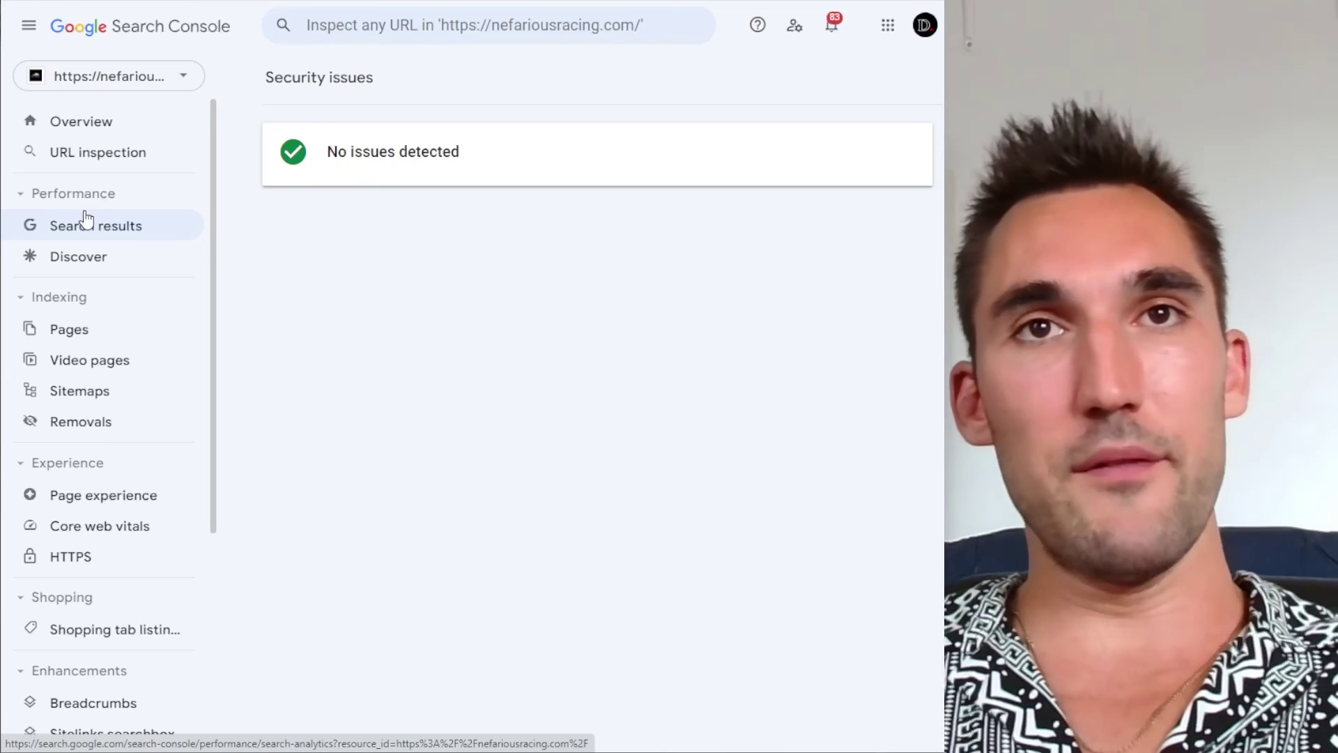
{"action": "scroll", "coordinate": [109, 379], "scroll_direction": "down", "scroll_amount": 4}
{"action": "scroll", "coordinate": [110, 380], "scroll_direction": "up", "scroll_amount": 4}
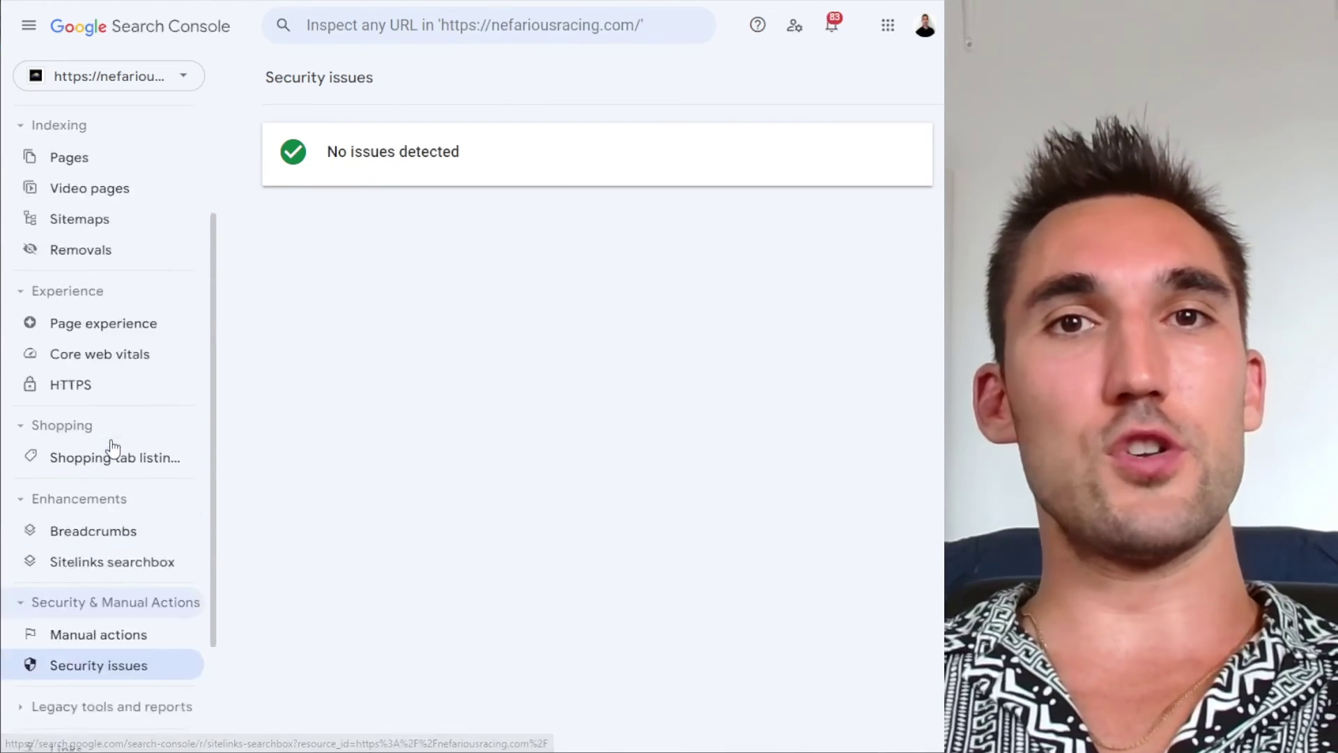